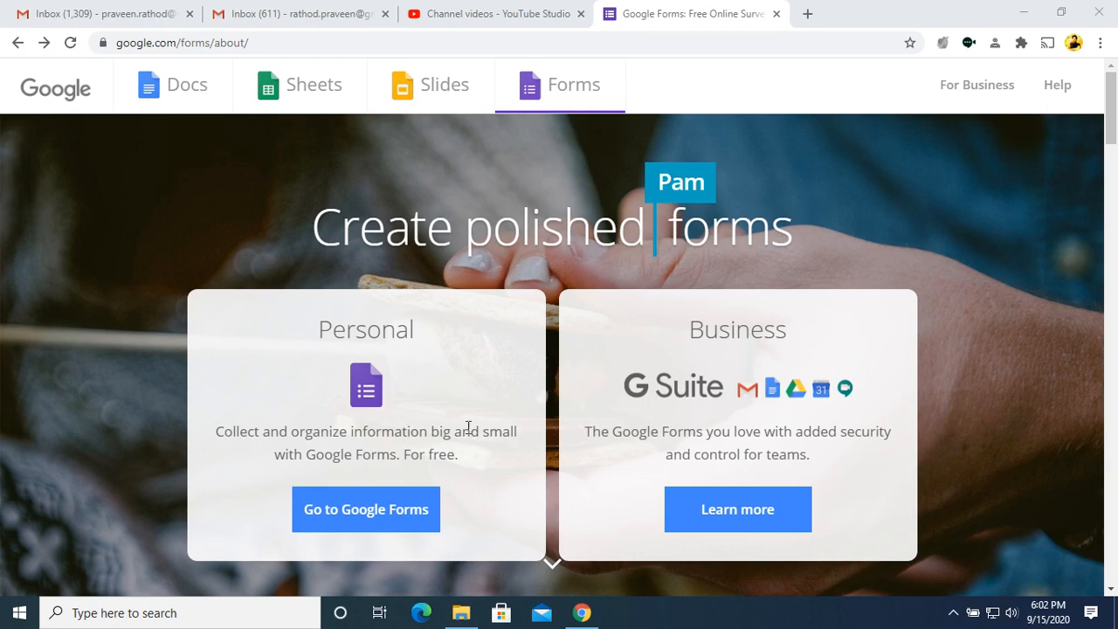
Create a new blank quiz in Google Forms and title it "Mechatronics".
left_click(352, 516)
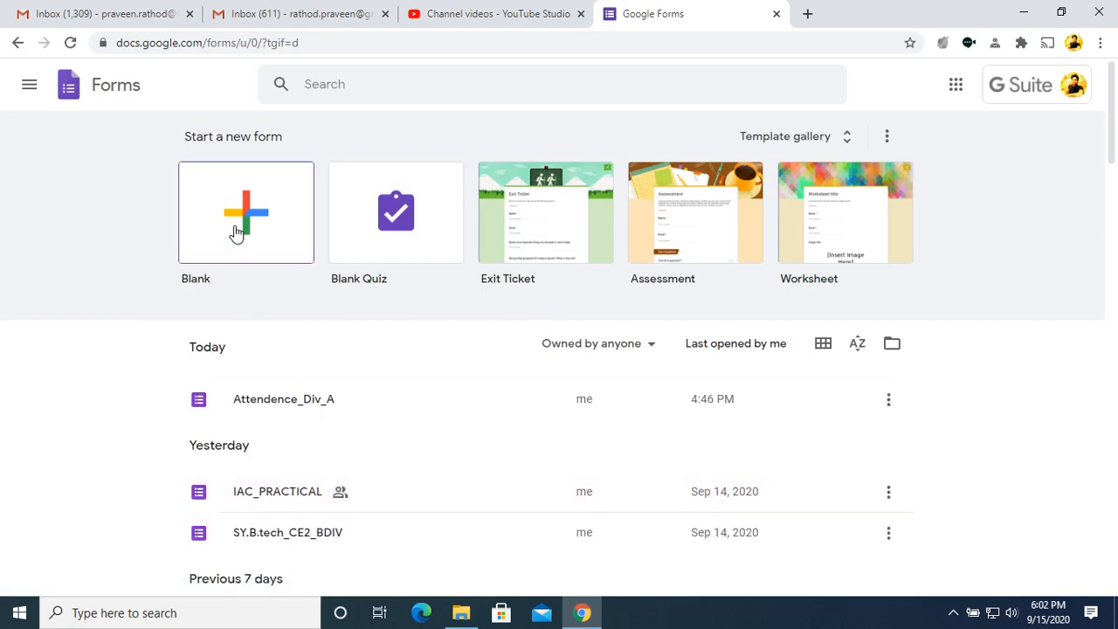
left_click(393, 227)
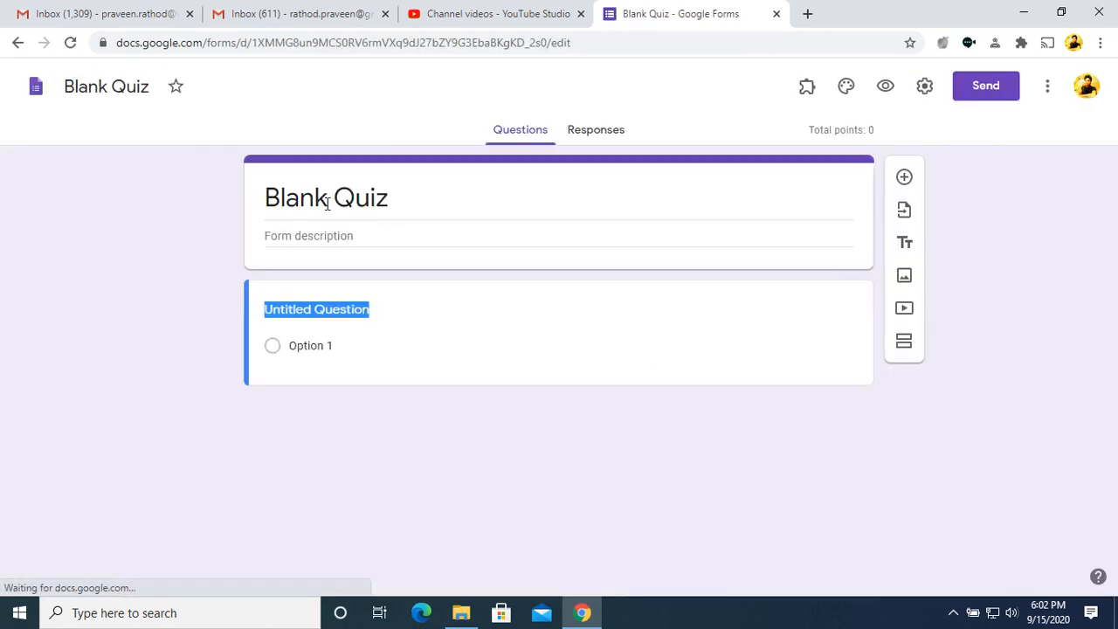
left_click(397, 199)
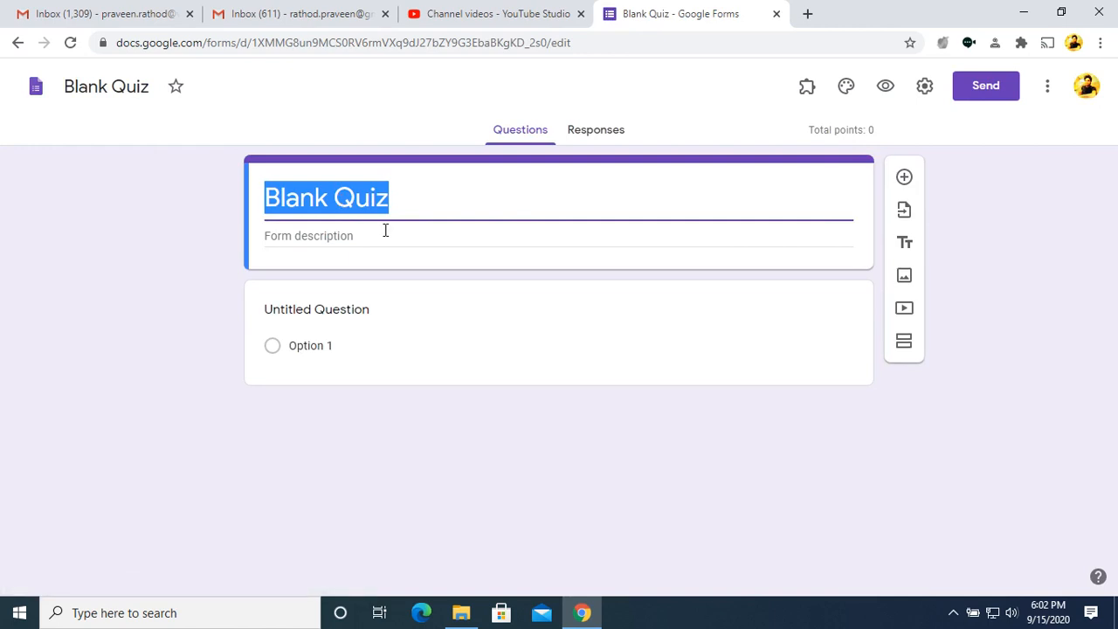
type("Mech")
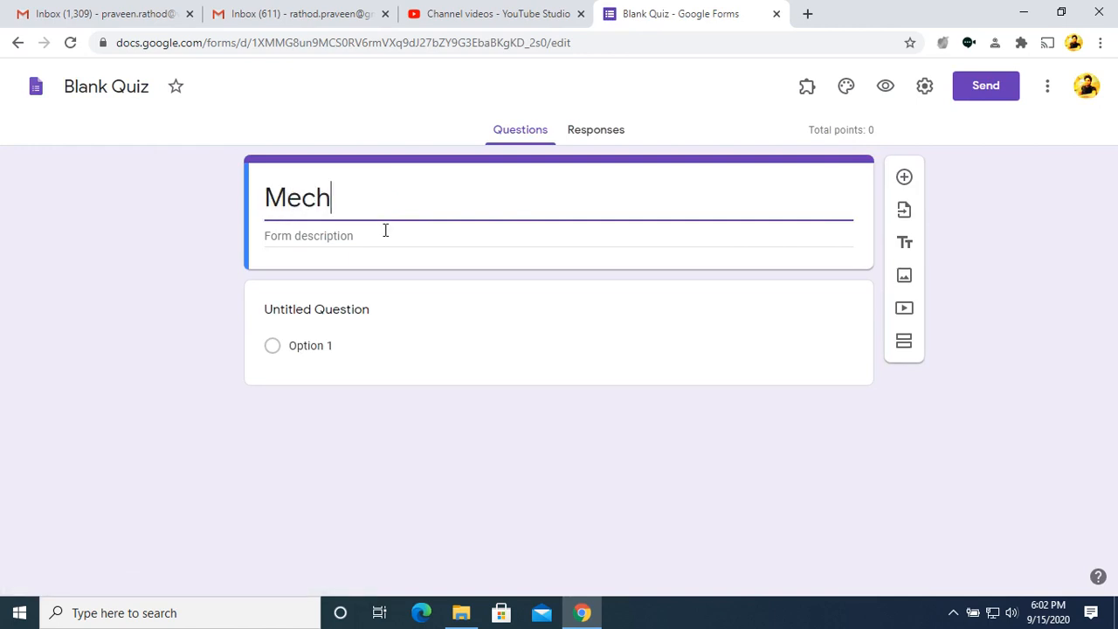
type("atron")
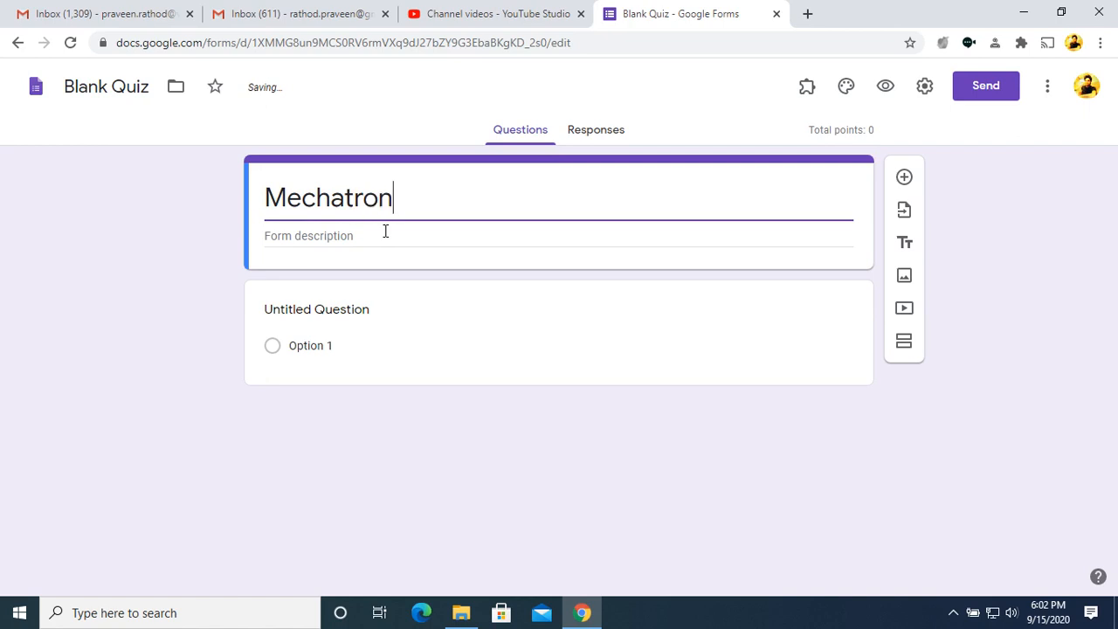
type("ics")
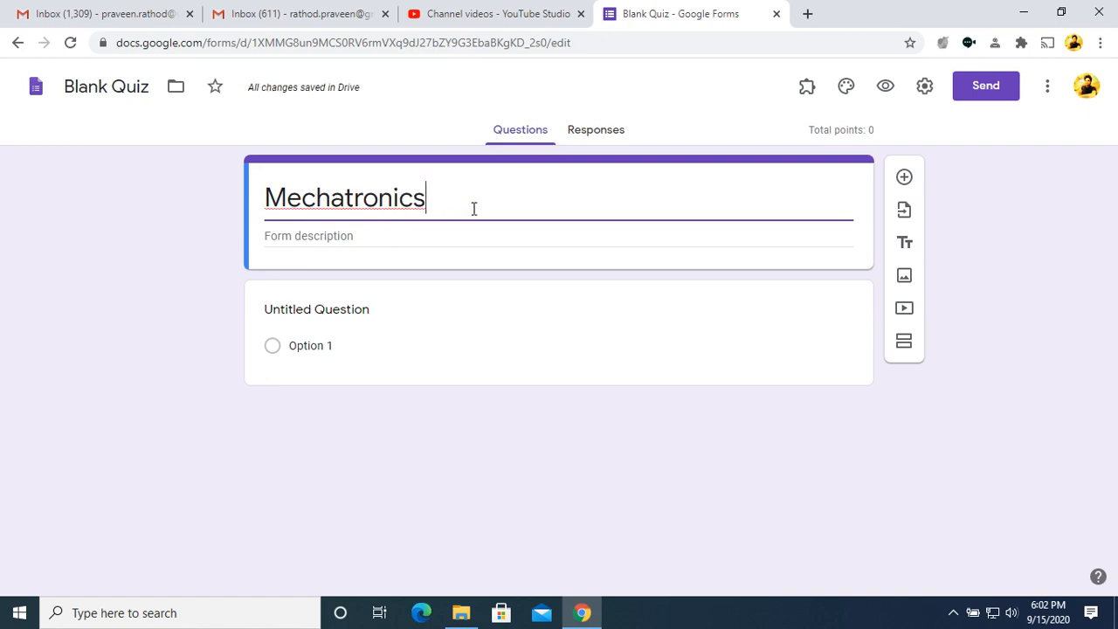
Rename the form file as "SY_A".
left_click(131, 88)
left_click_drag(150, 88, 58, 100)
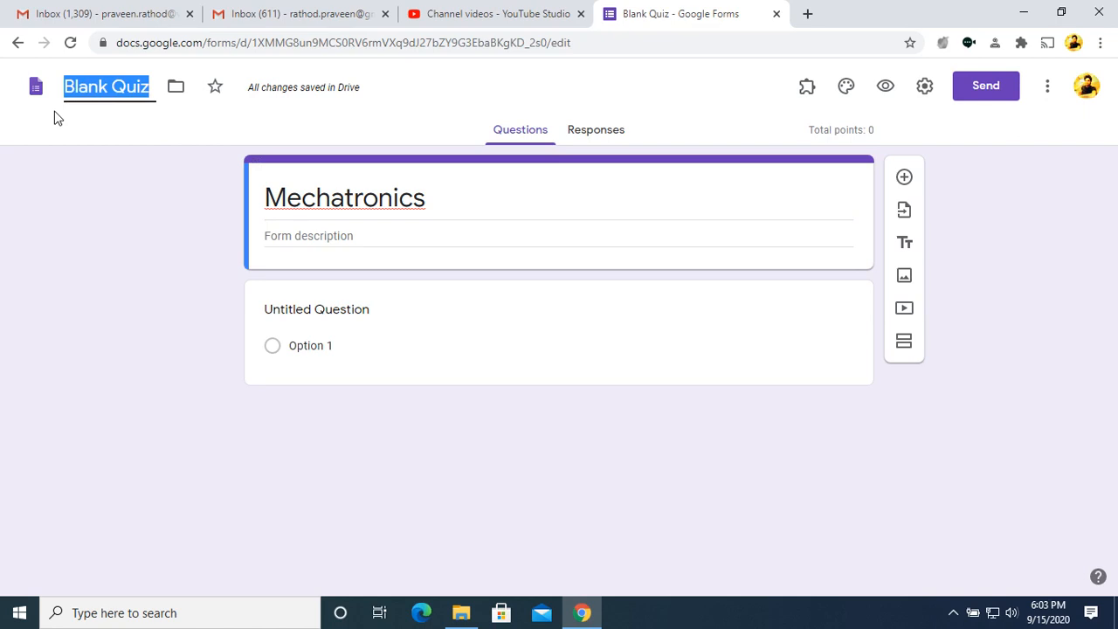
type("SY")
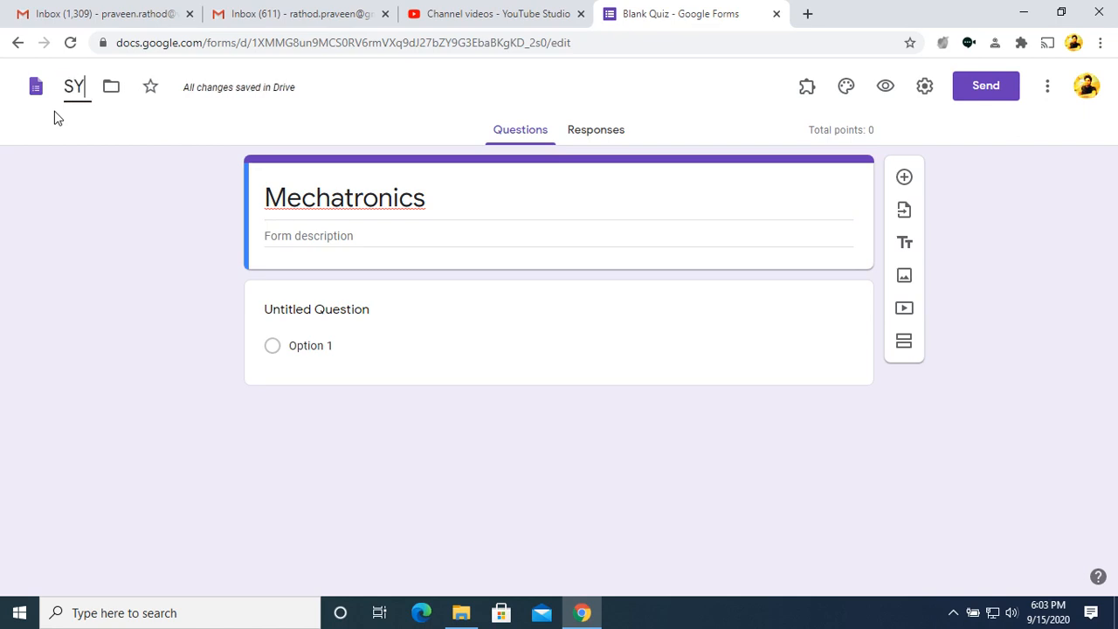
type("_A")
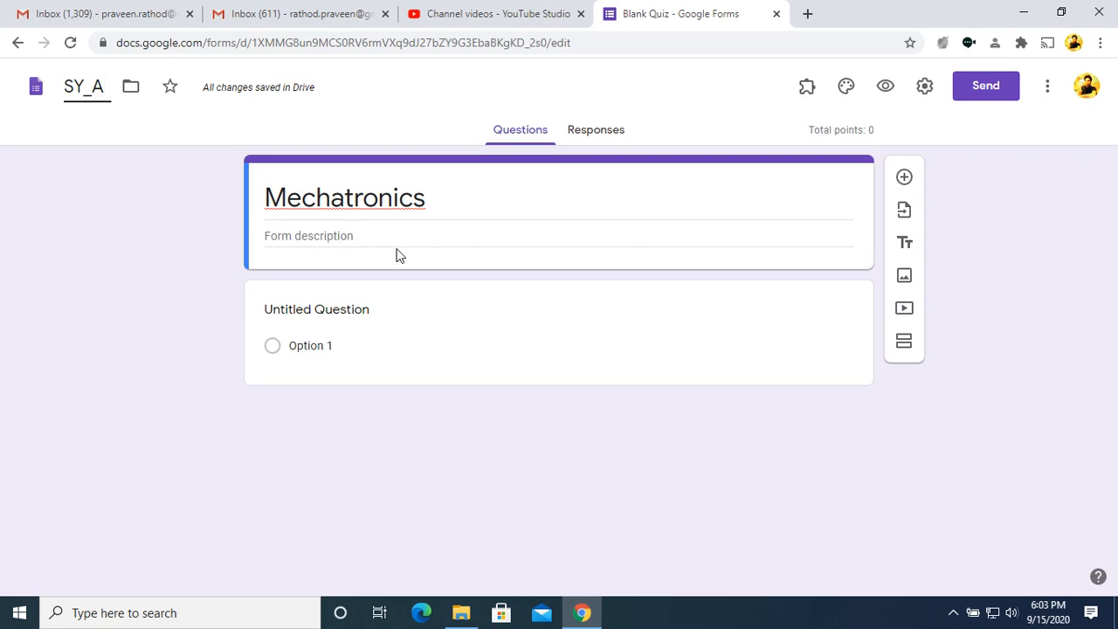
Turn the untitled first question into a required short-answer question named "Name of Student".
left_click(287, 309)
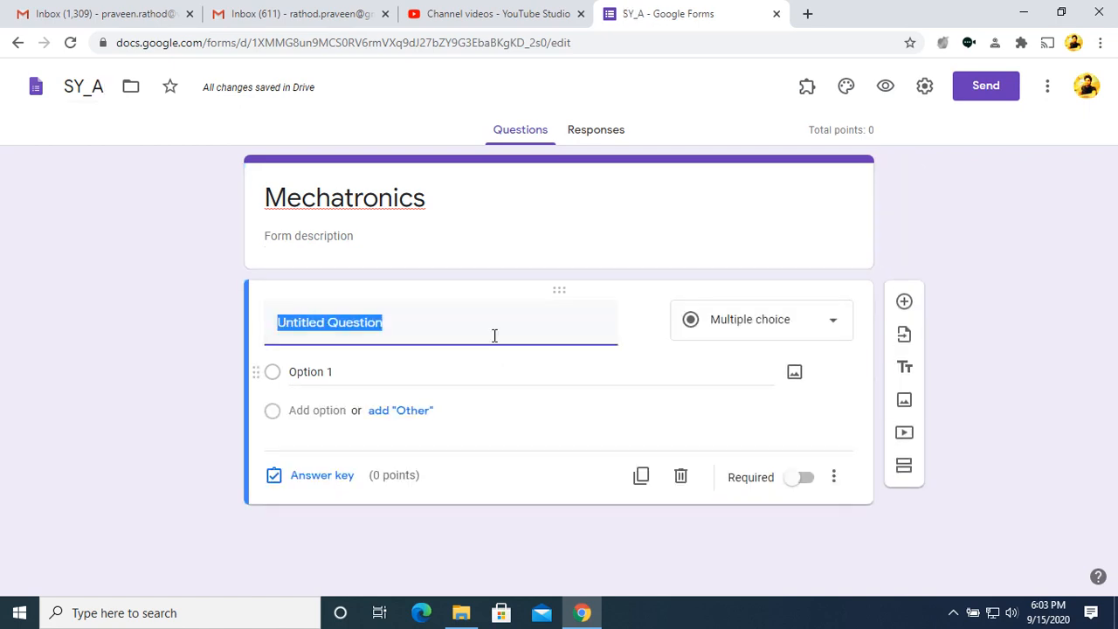
type("Nam")
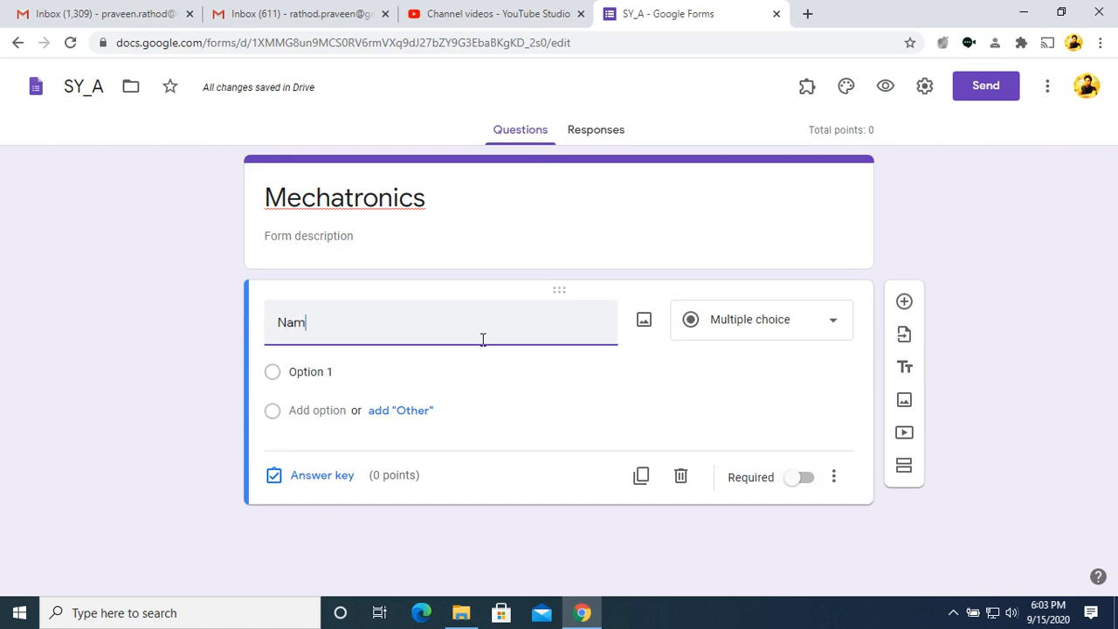
type("e of ")
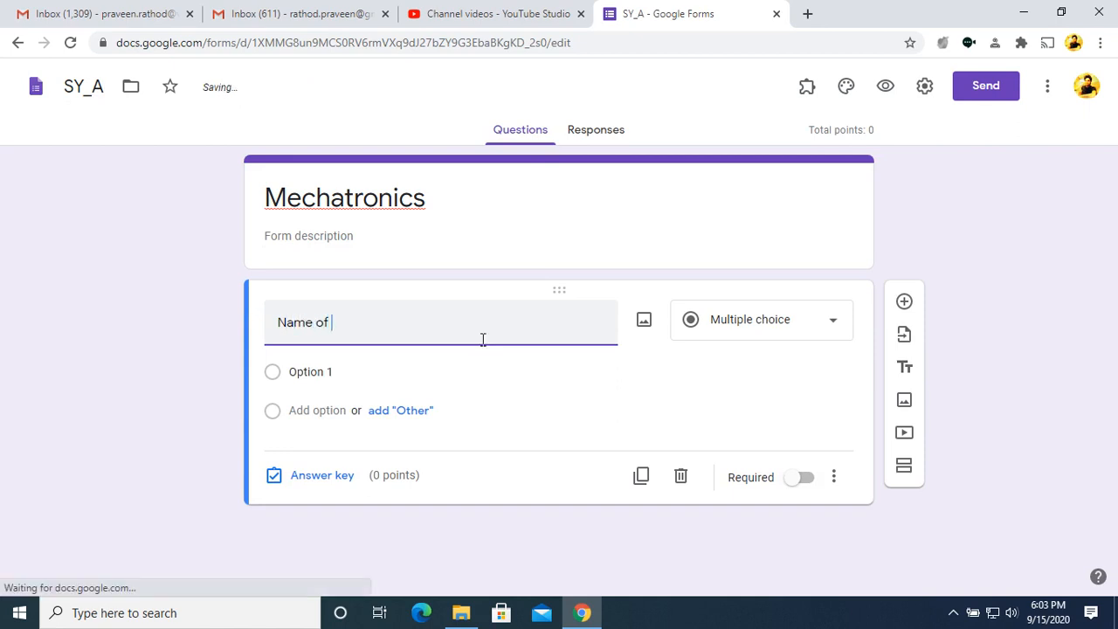
type("Student")
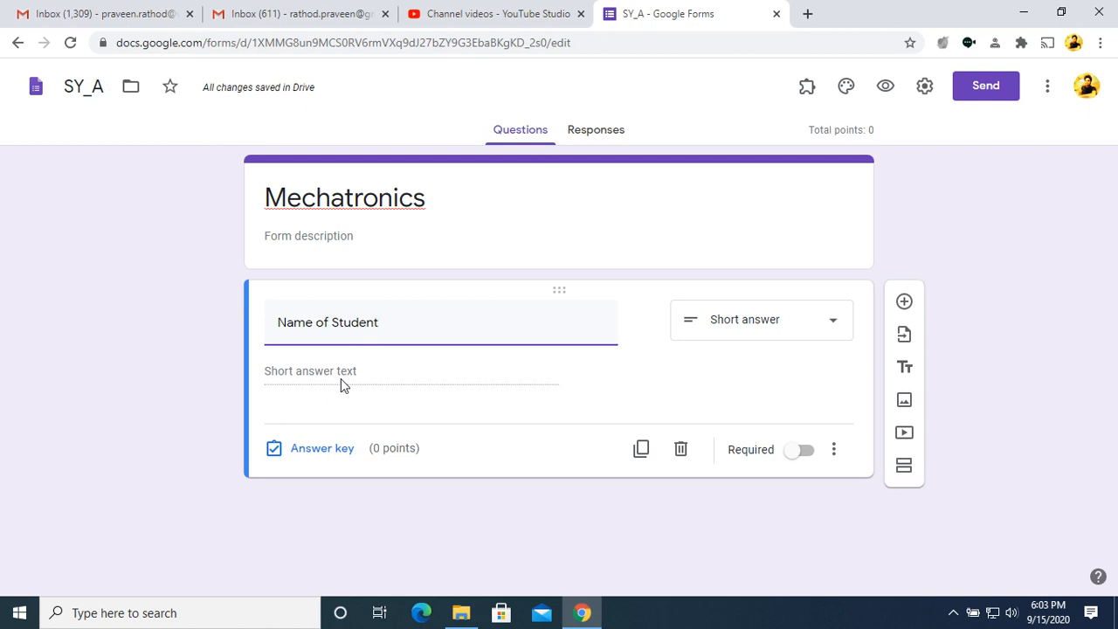
left_click(813, 328)
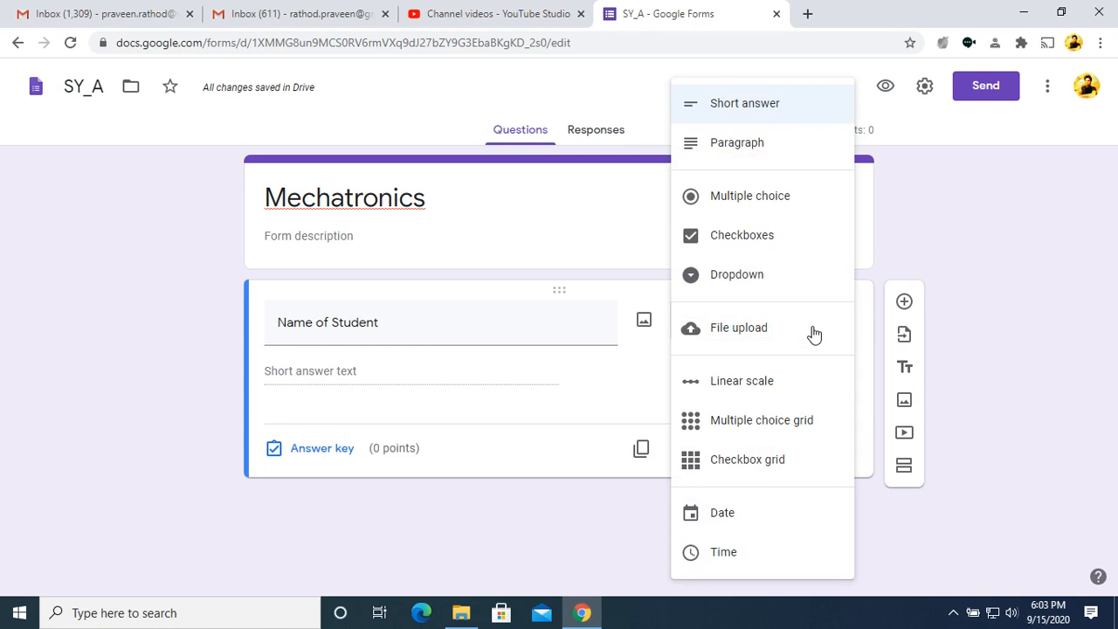
left_click(751, 107)
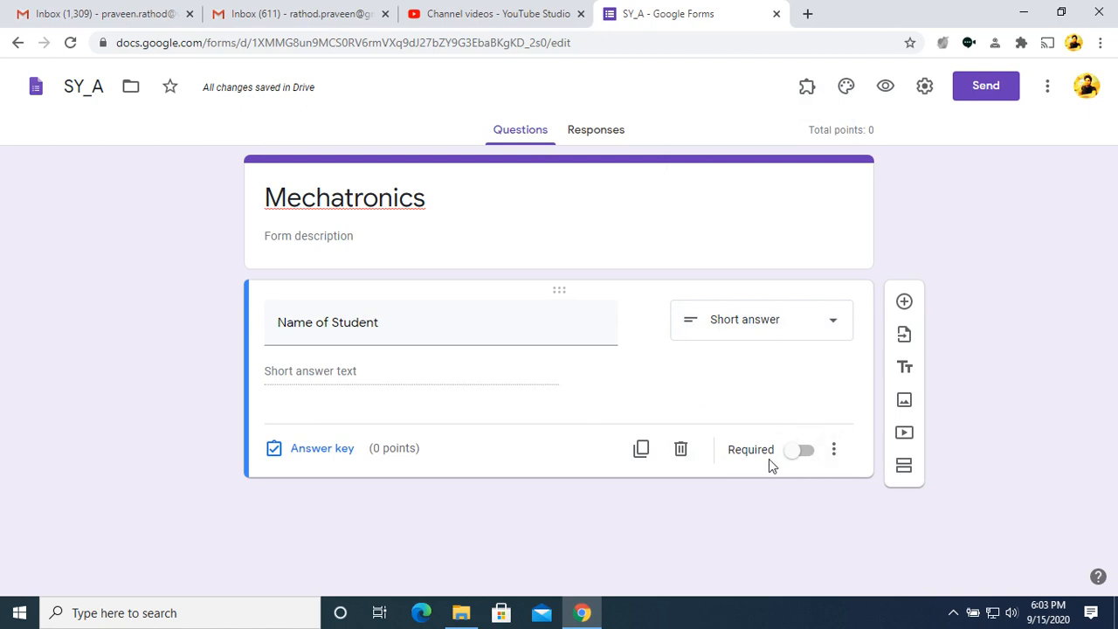
left_click(808, 451)
Add a required short-answer question named "Roll No" and set its answer key to 0 points.
left_click(904, 301)
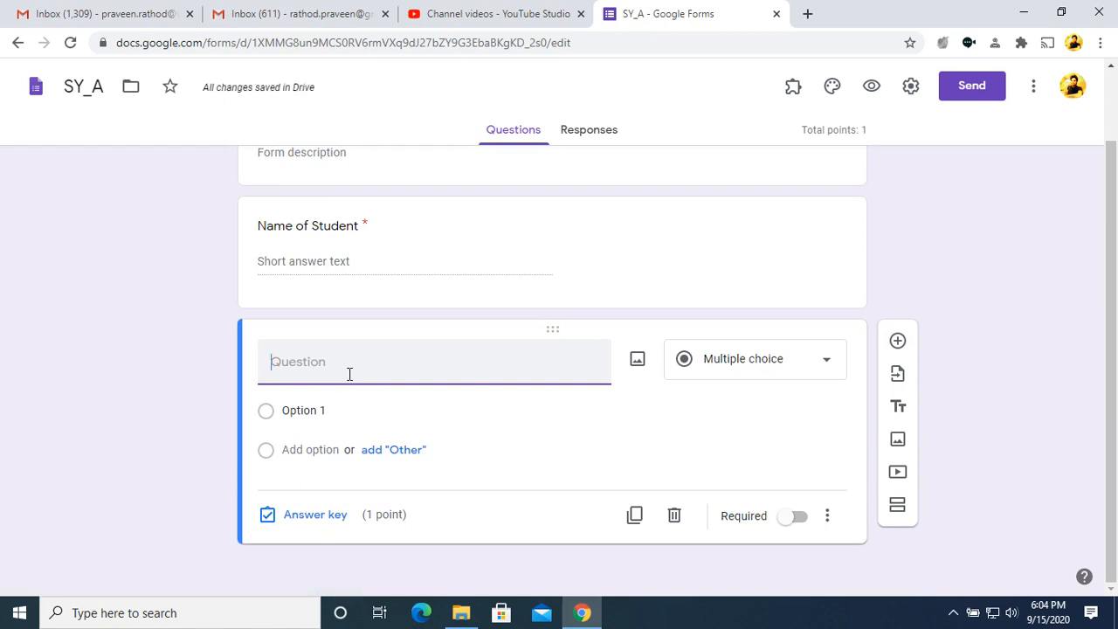
type("Roll No")
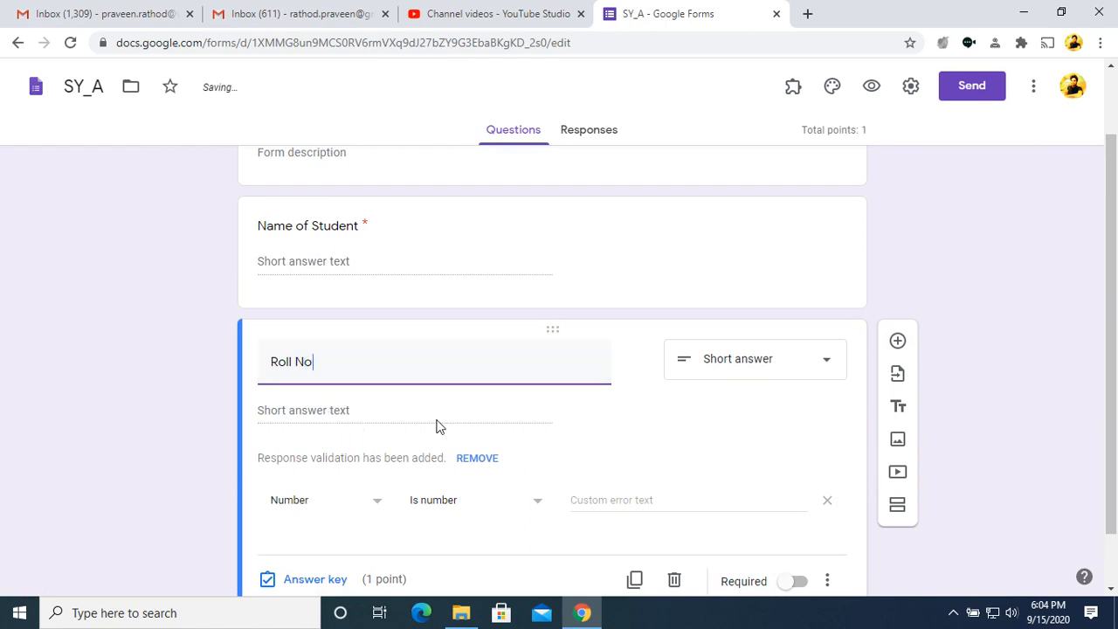
left_click(316, 580)
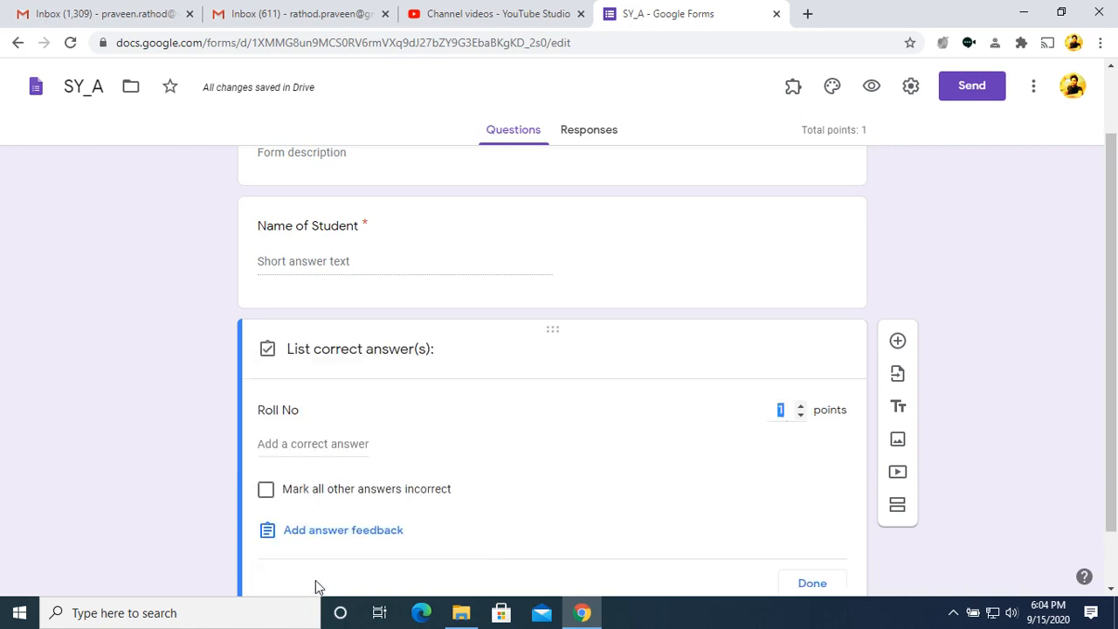
left_click(803, 418)
left_click(812, 581)
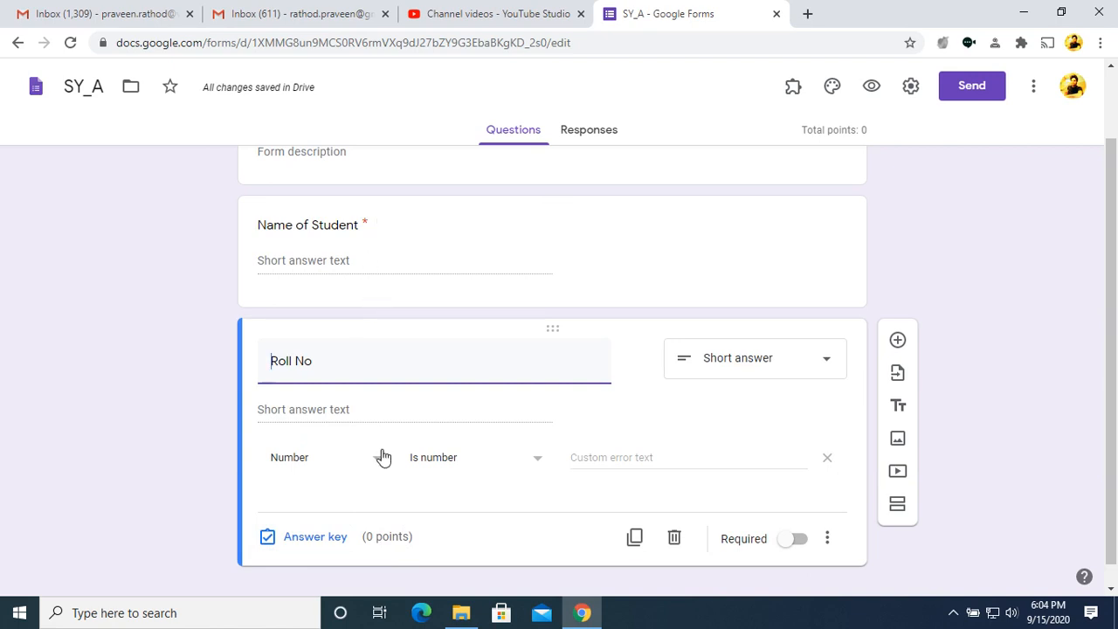
left_click(1017, 499)
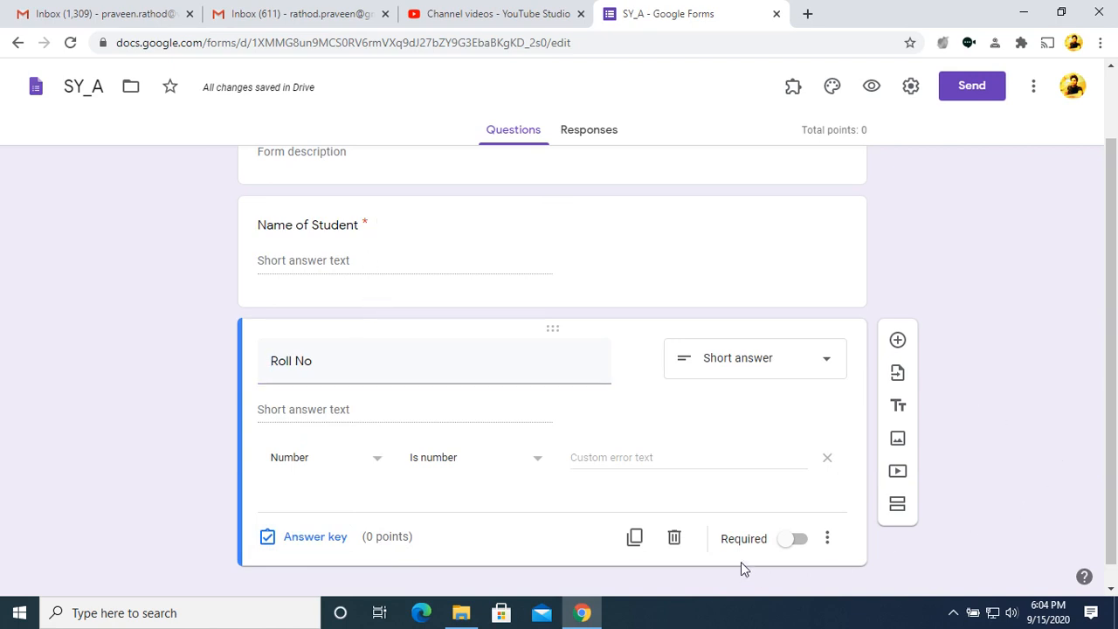
left_click(799, 541)
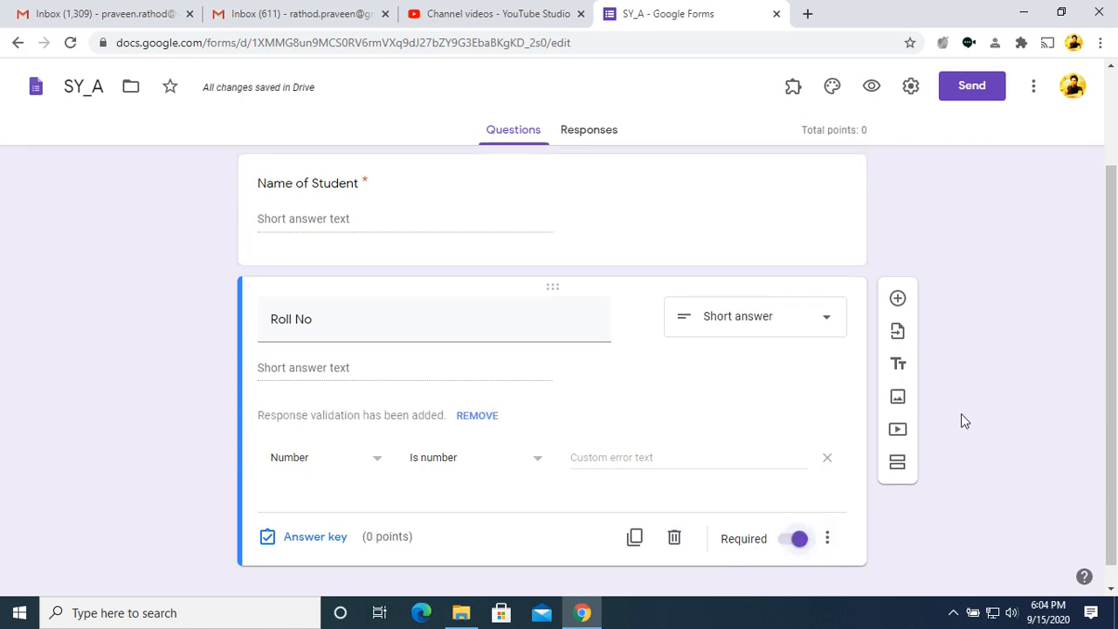
Add a new section after the Roll No question and add the multiple-choice question "Mechatronics is" to it.
scroll(1040, 435, "down", 1)
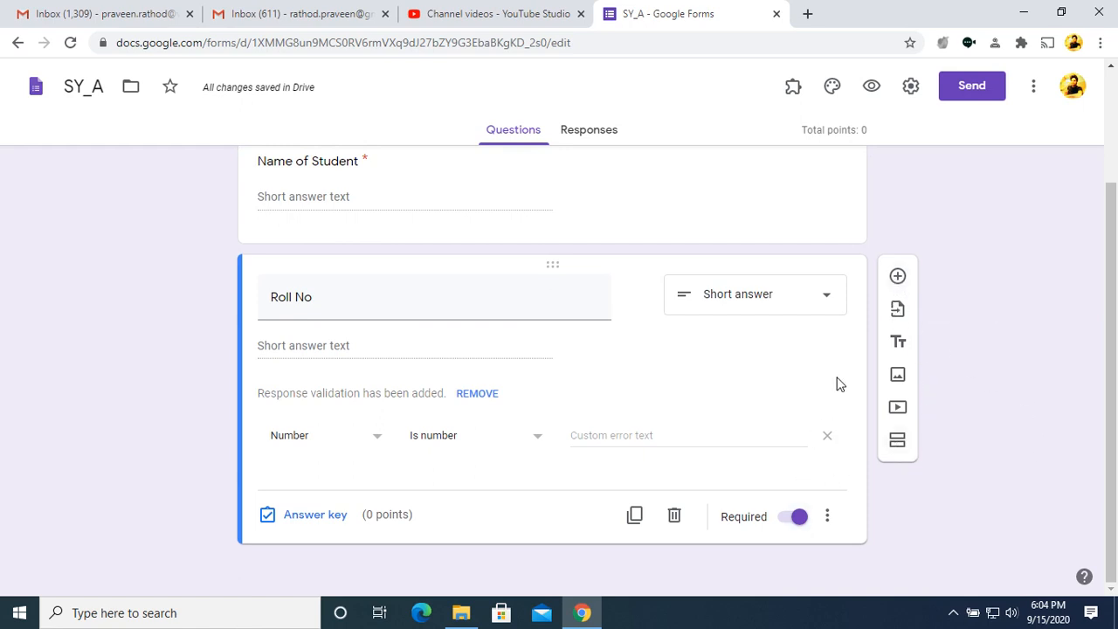
left_click(899, 442)
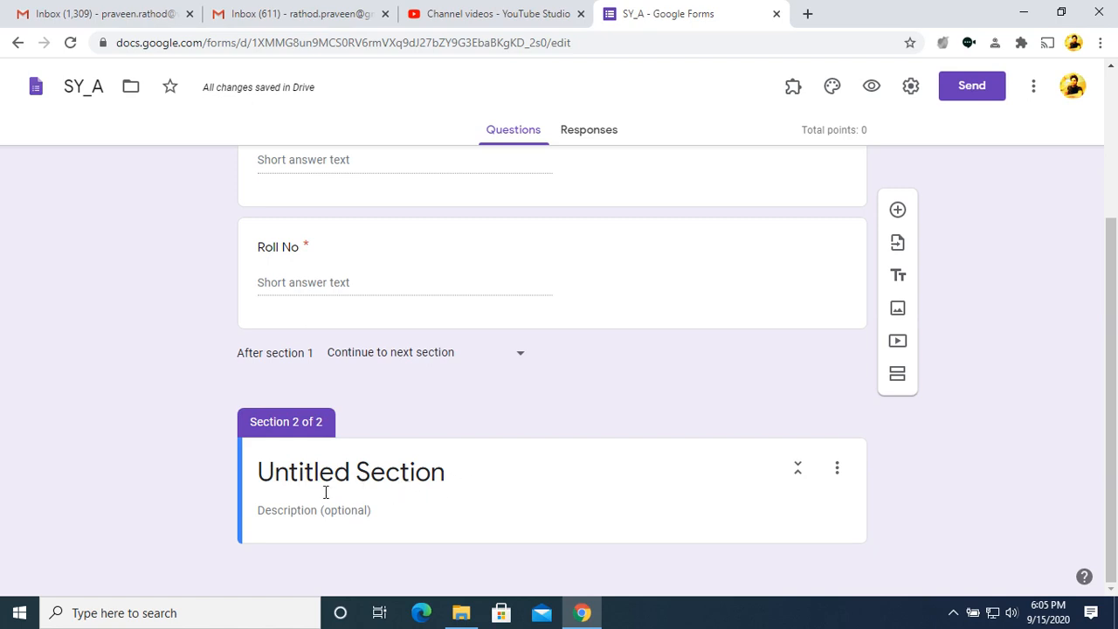
scroll(546, 506, "up", 3)
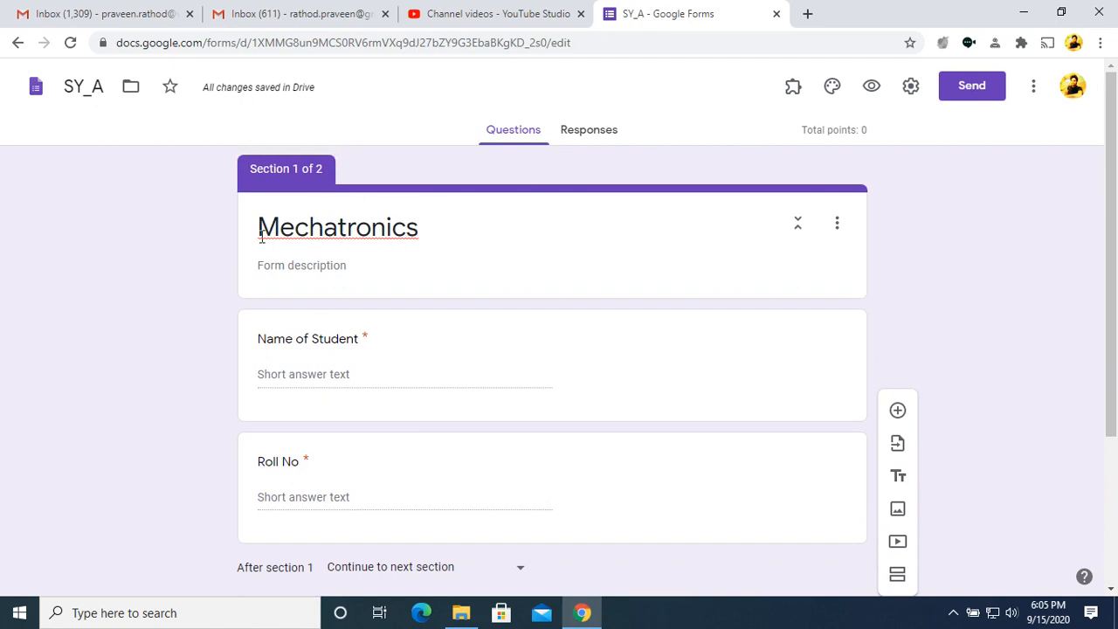
scroll(617, 431, "down", 2)
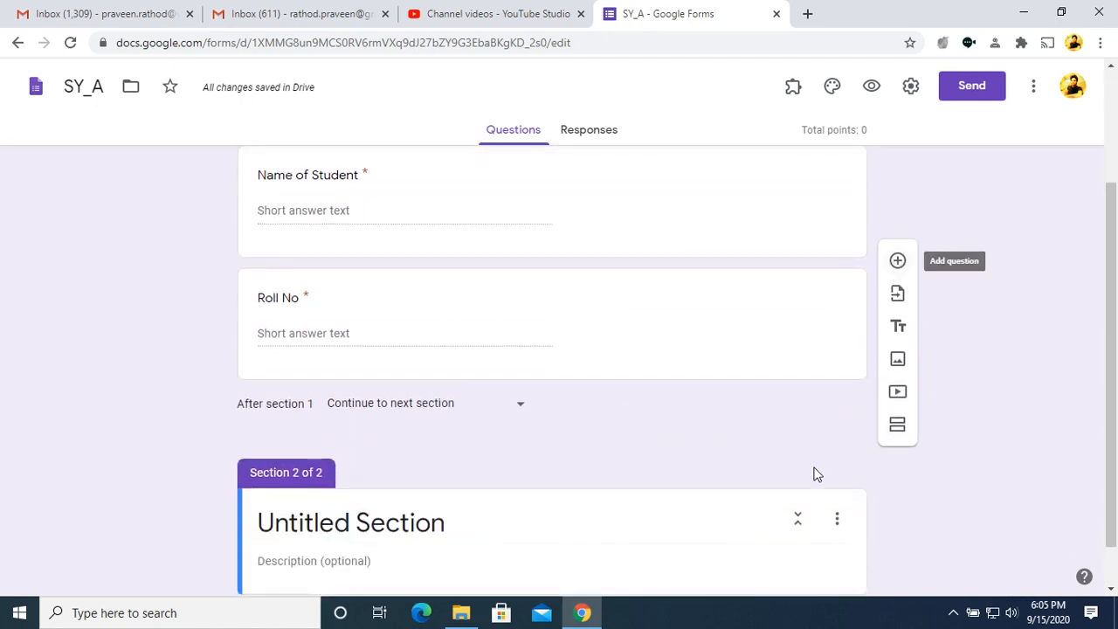
scroll(694, 561, "down", 1)
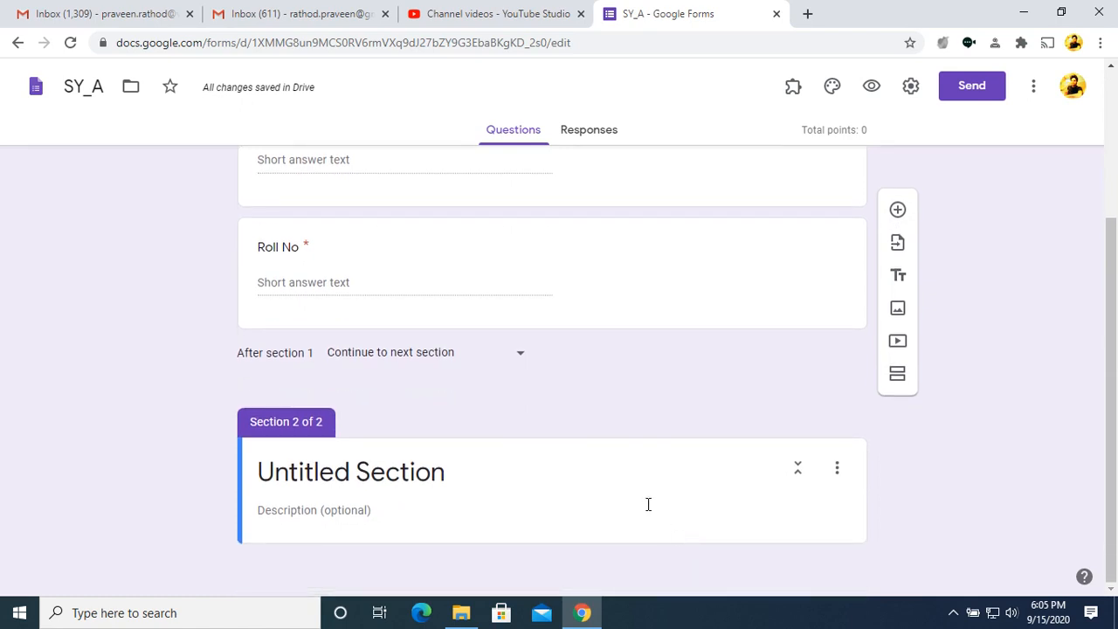
left_click(898, 210)
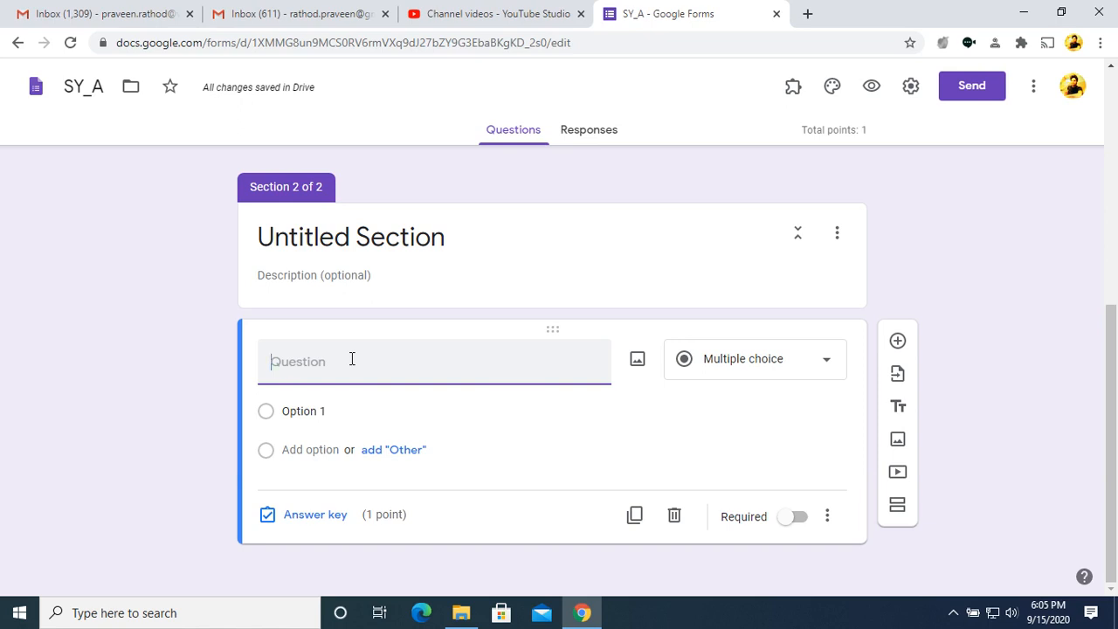
type("Mecha")
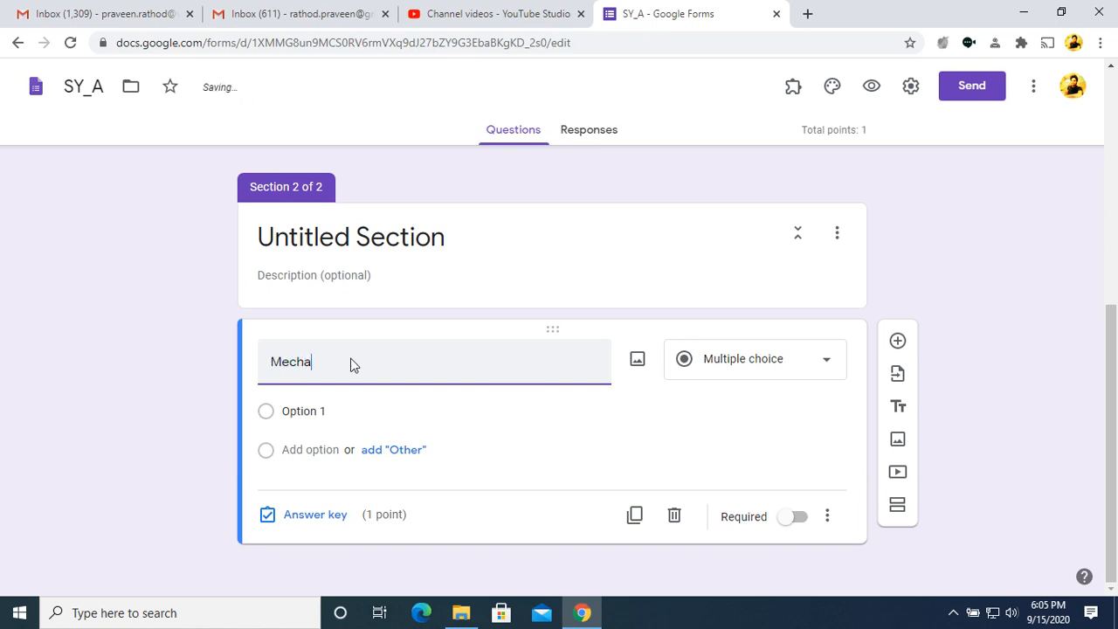
type("tronics is")
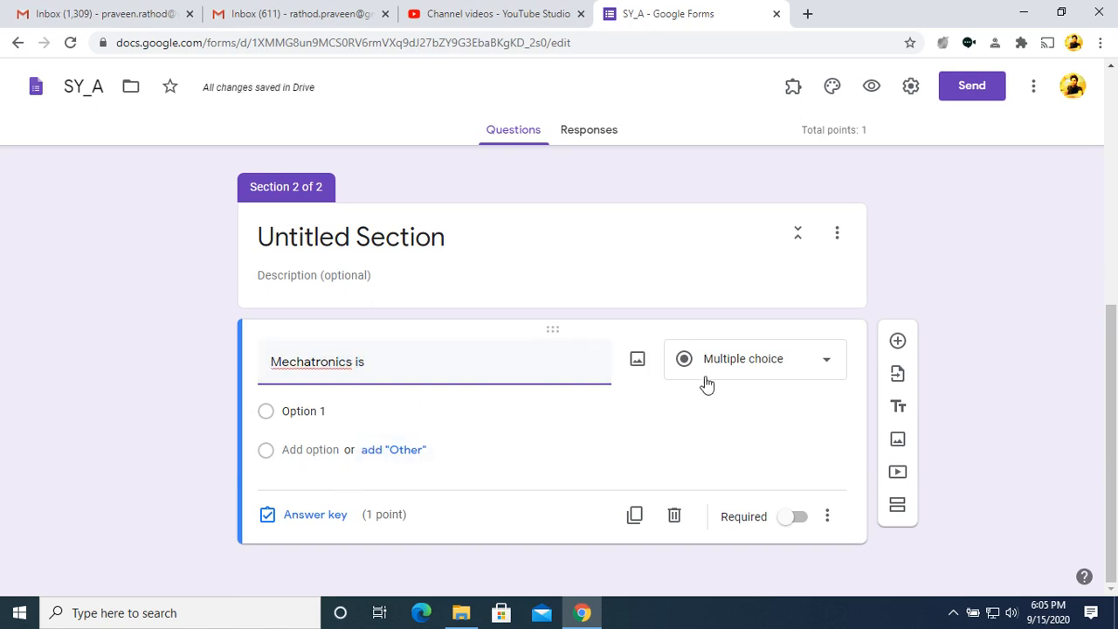
Set the first answer option of the "Mechatronics is" question to "It is Mechanical Subject".
left_click(340, 414)
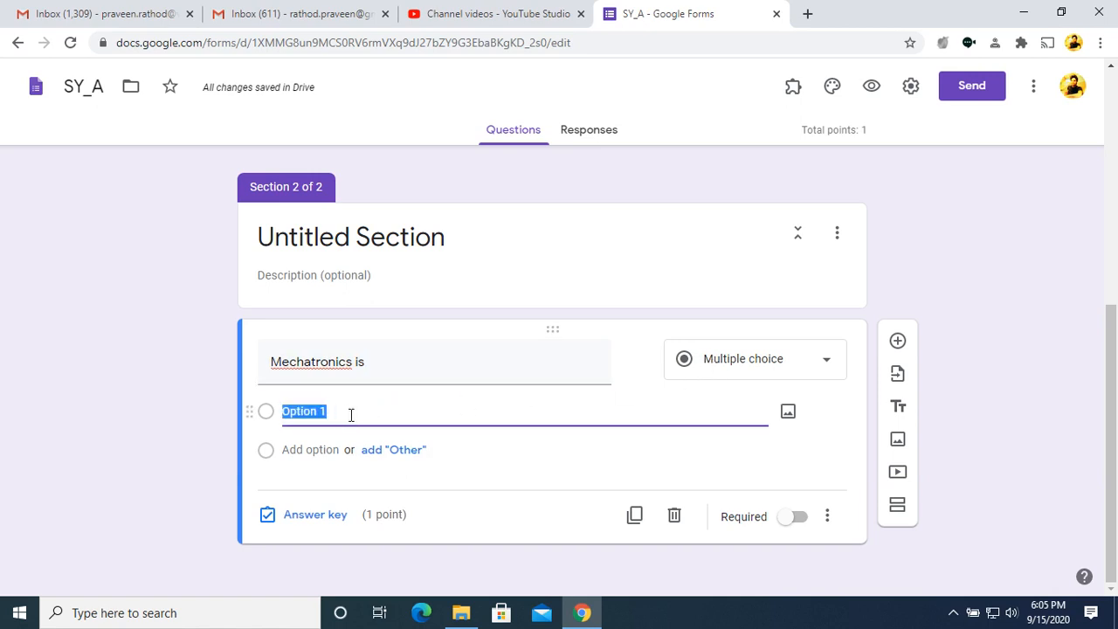
type("It")
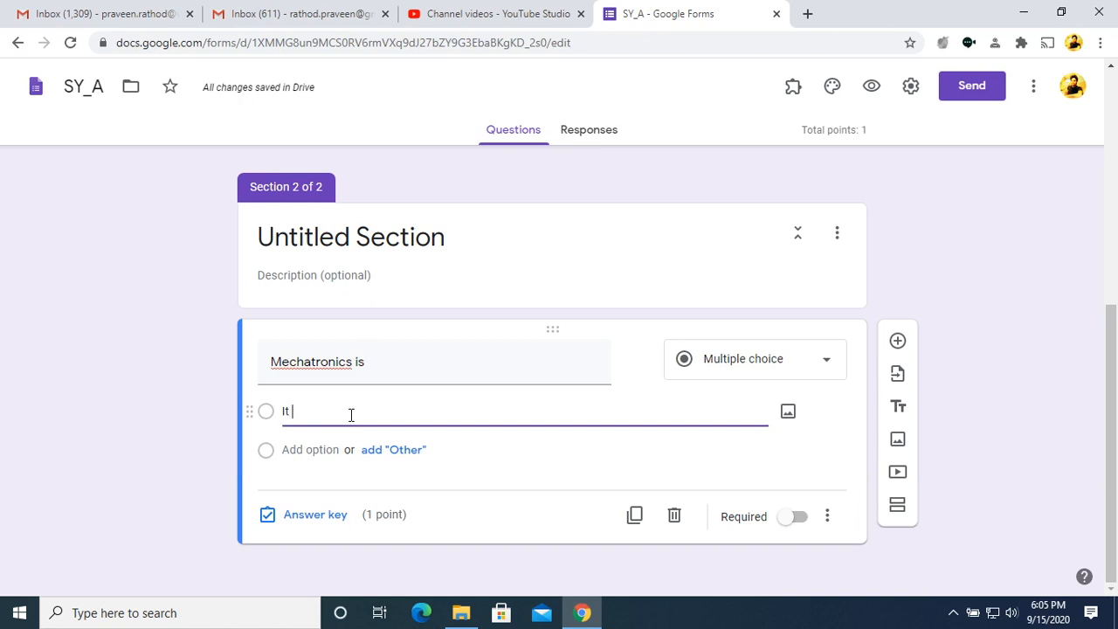
type(" is Mechani")
key("BackSpace")
type("l Sub")
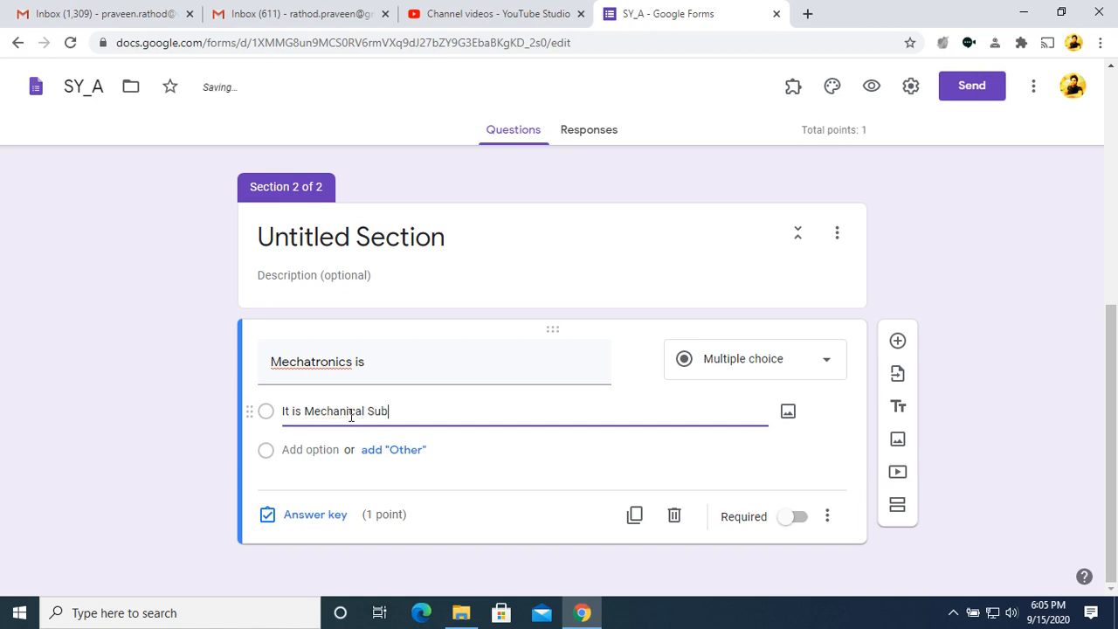
type("ject")
Add "It is interdisciplinary Subject" as the second answer option of the "Mechatronics is" question, correcting the spelling of "interdisciplinary".
left_click(311, 450)
type("It is ")
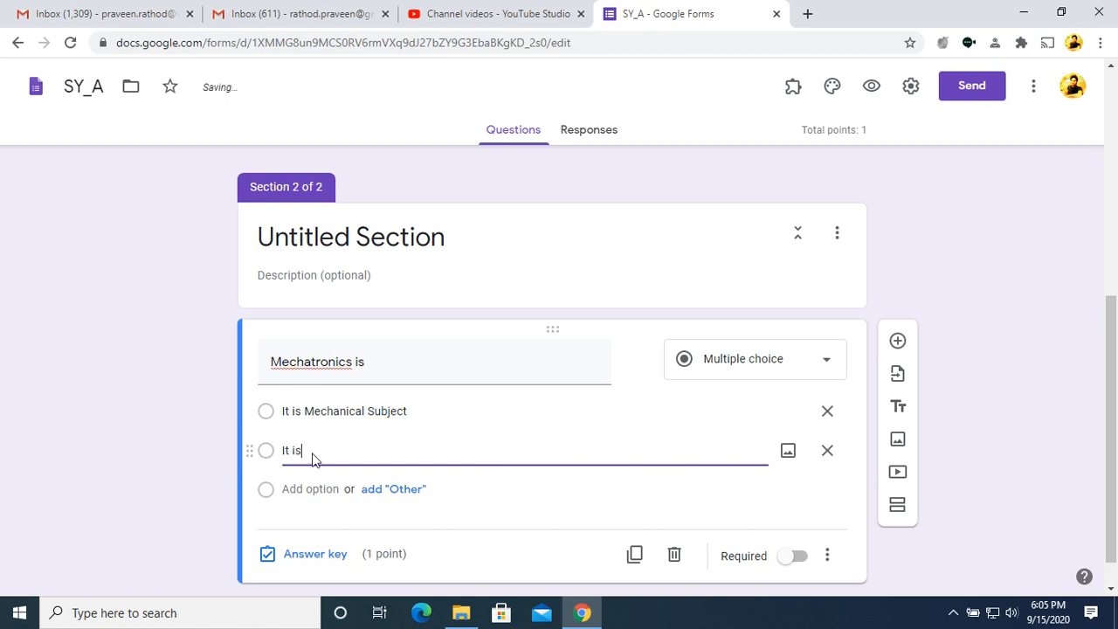
type("interdiciplanry")
double_click(327, 449)
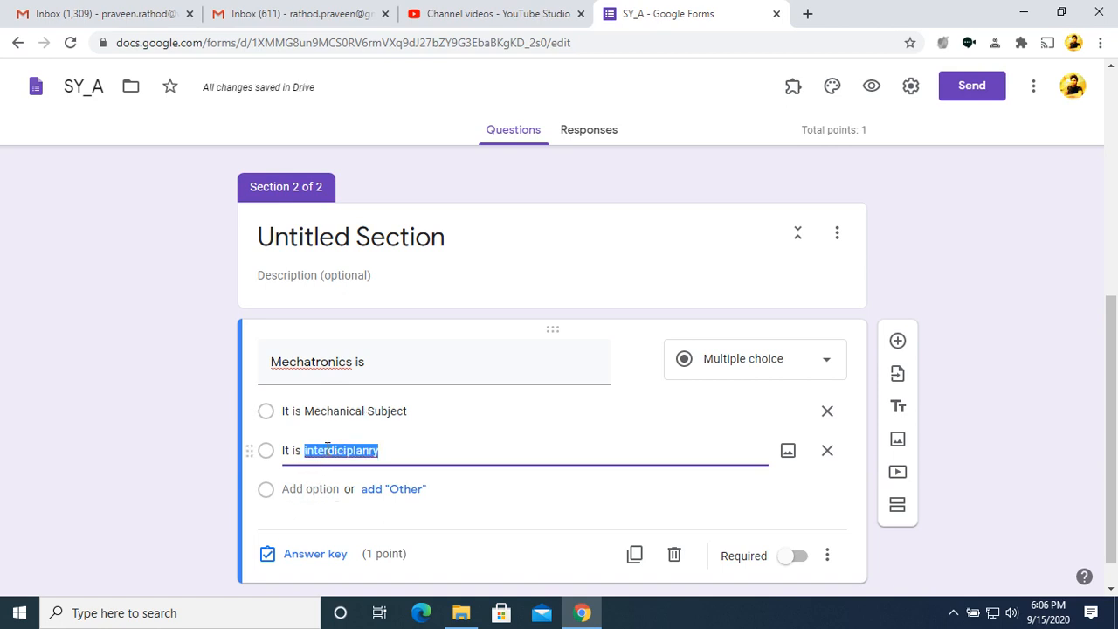
right_click(366, 457)
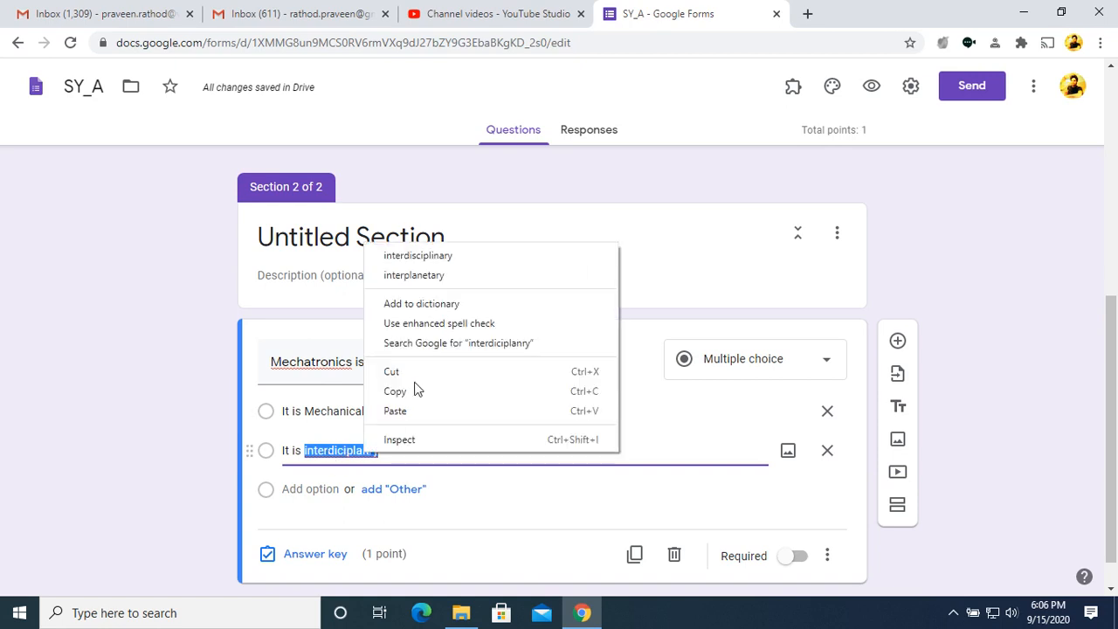
left_click(441, 256)
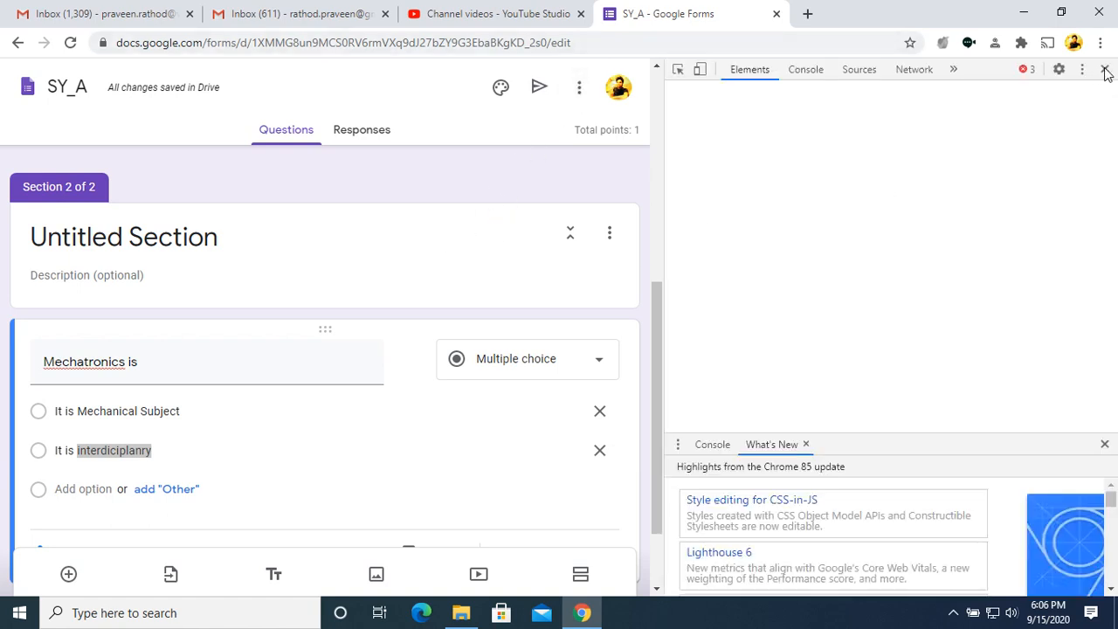
left_click(166, 452)
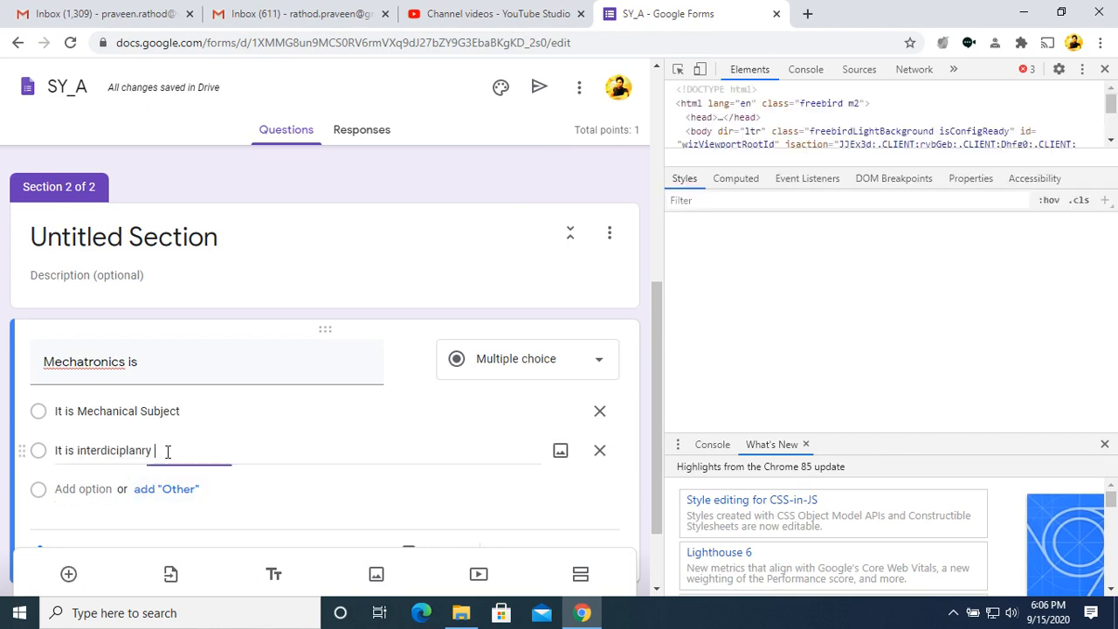
key("F12")
type("Subject")
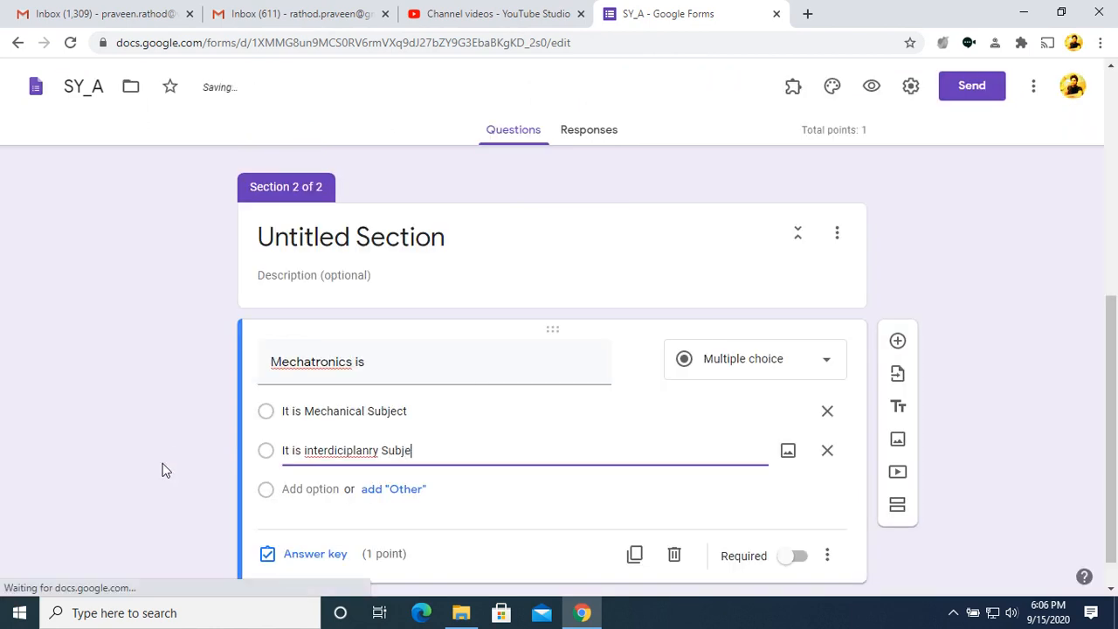
right_click(310, 451)
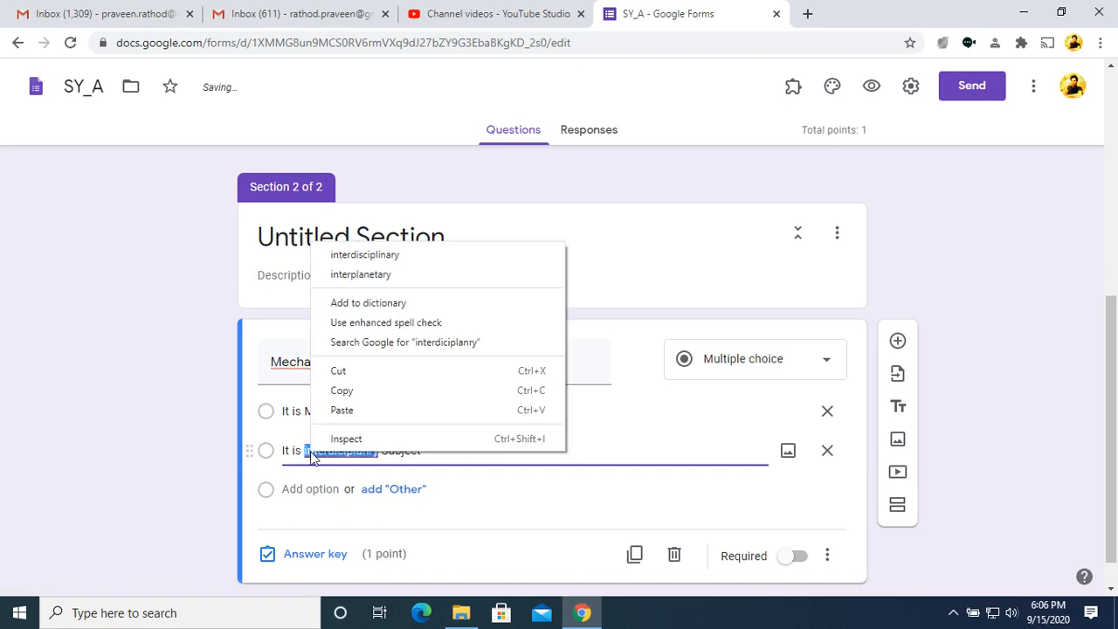
left_click(378, 255)
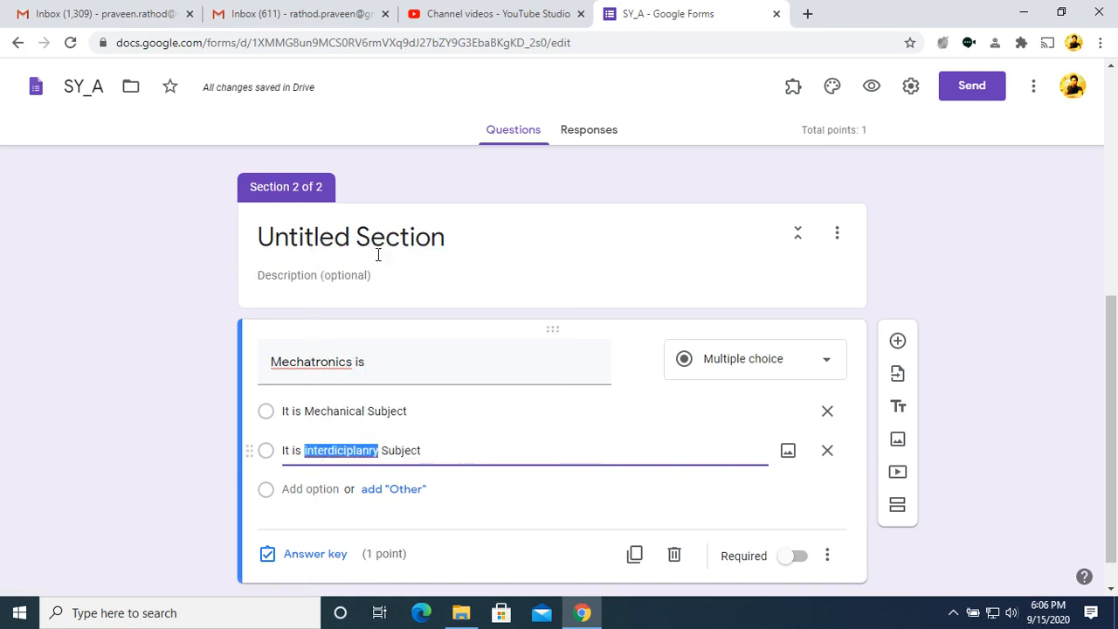
Add "It is ECE Sub" as the third answer option of the "Mechatronics is" question.
left_click(306, 490)
type("I")
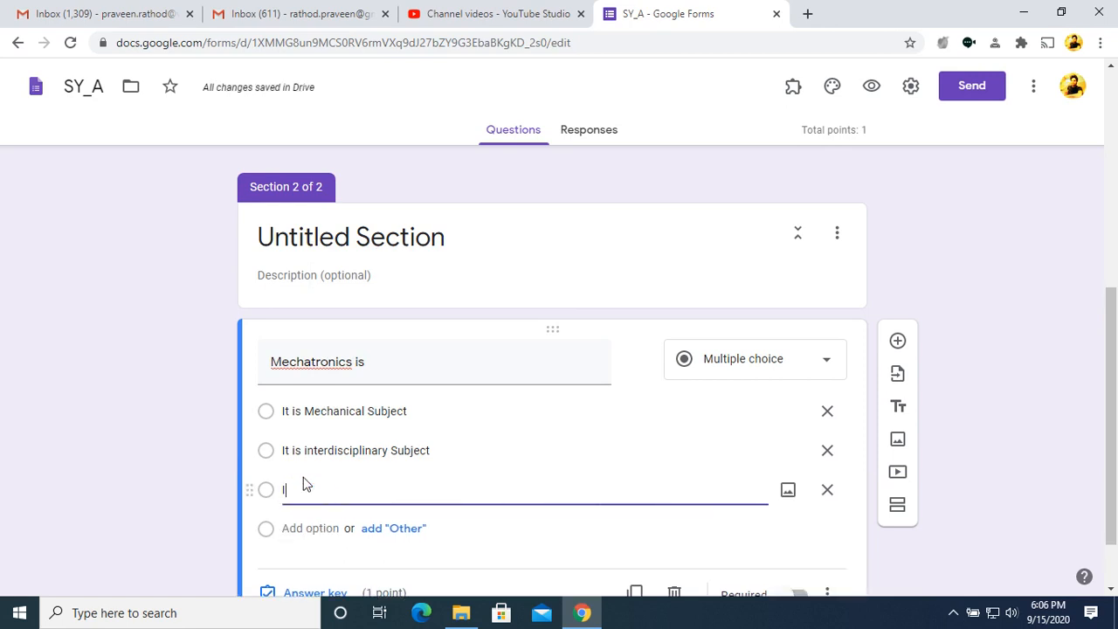
type("t is ")
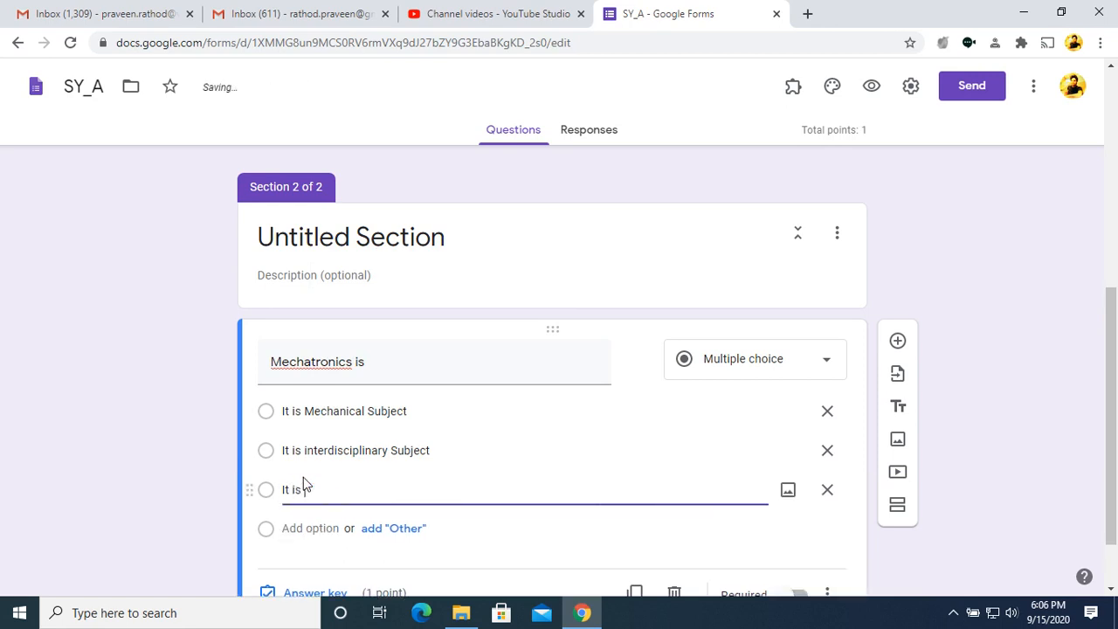
type("EV=")
key("BackSpace")
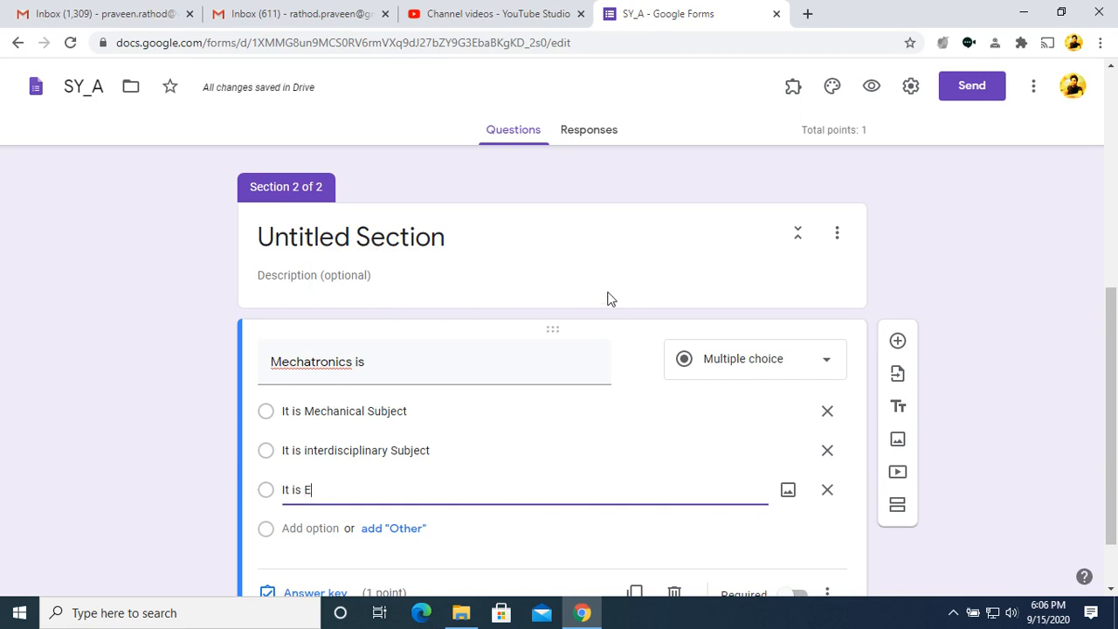
type("CE Sub")
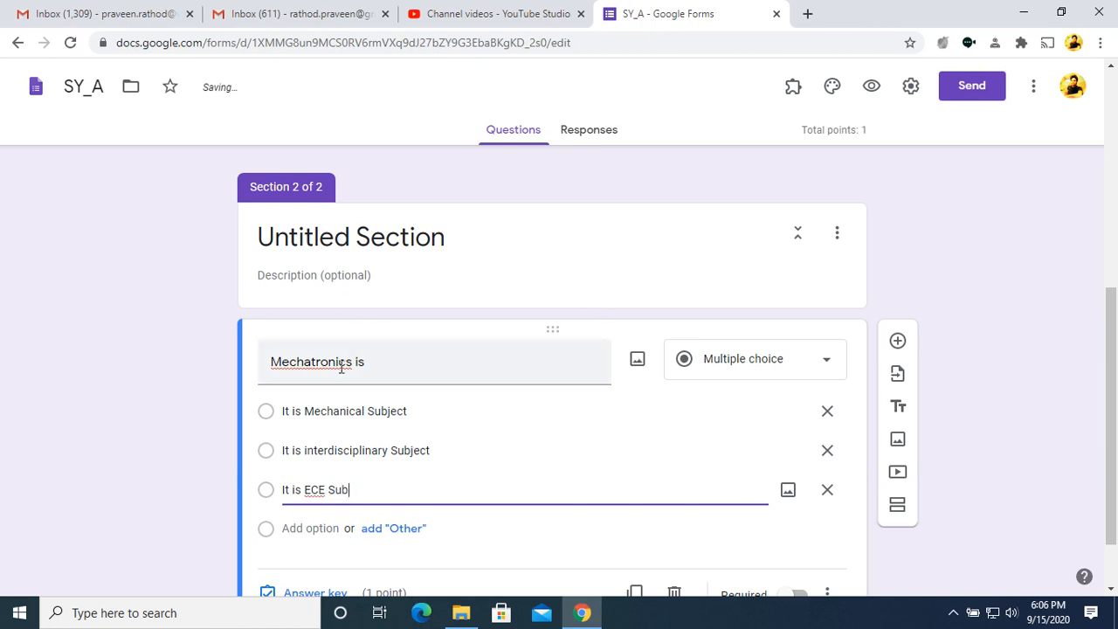
Add "It is Comp Sub" as the fourth answer option of the "Mechatronics is" question.
left_click(303, 527)
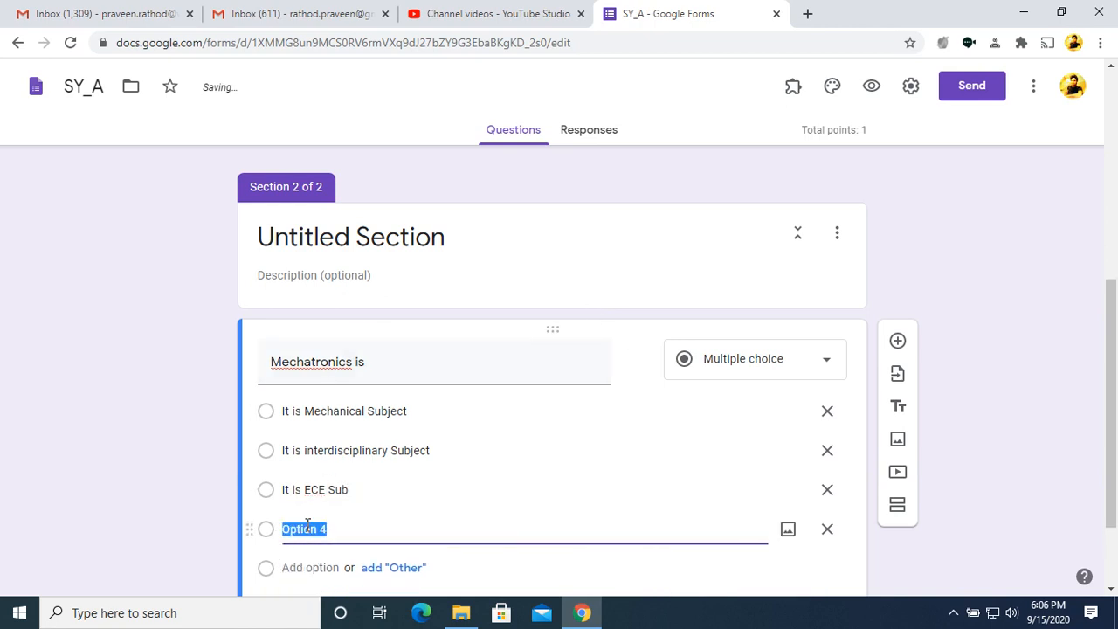
type("It is Comp")
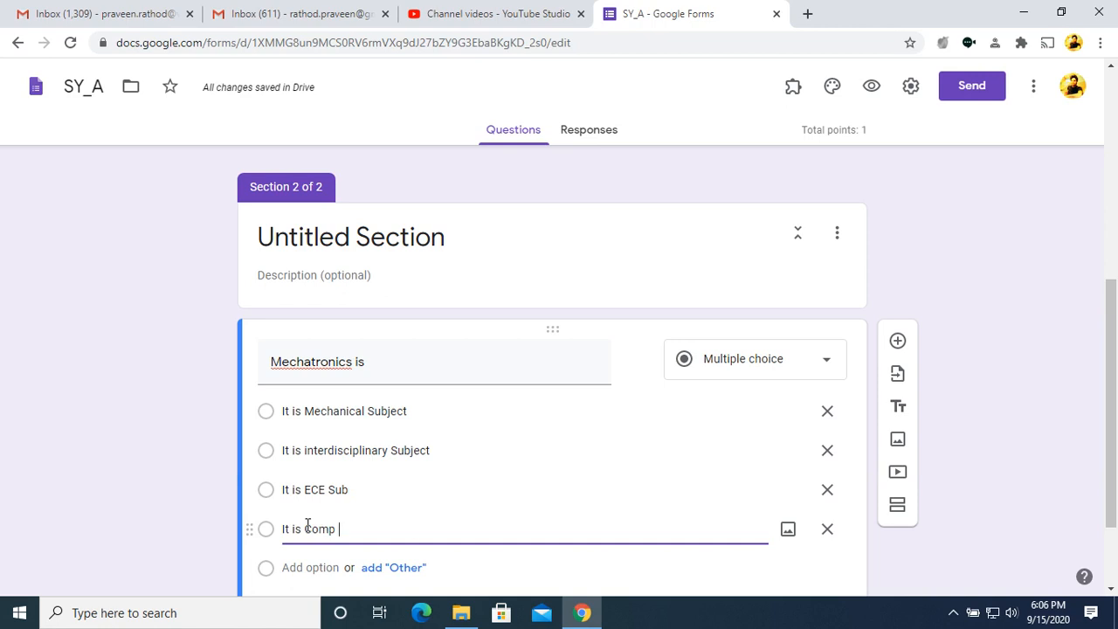
type(" Sub")
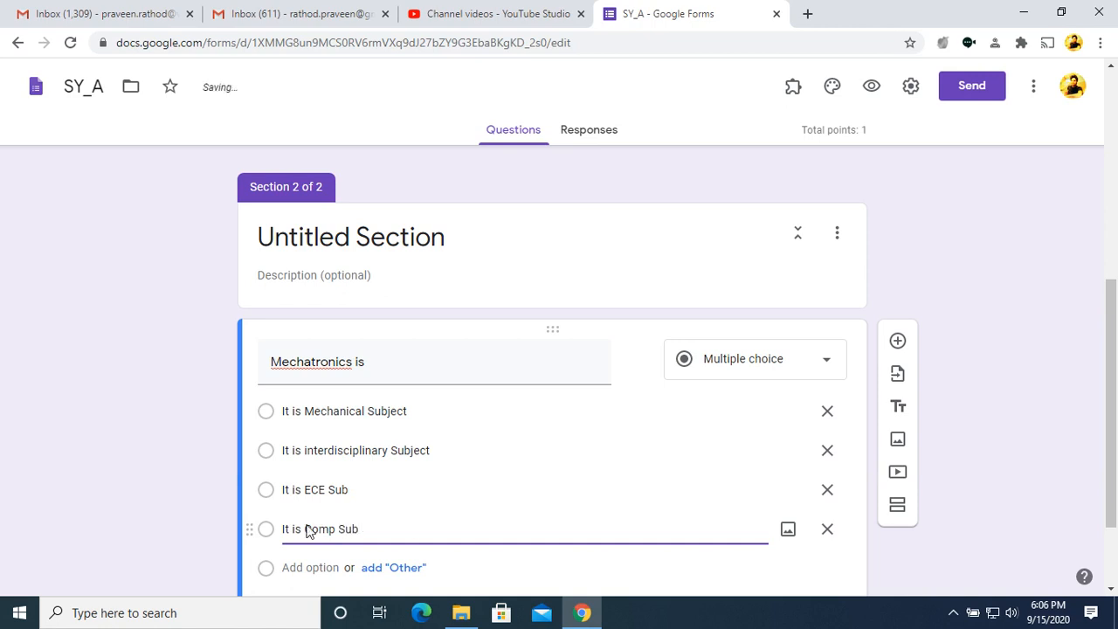
Mark "It is interdisciplinary Subject" as the correct answer in the answer key of the "Mechatronics is" question.
scroll(424, 449, "down", 1)
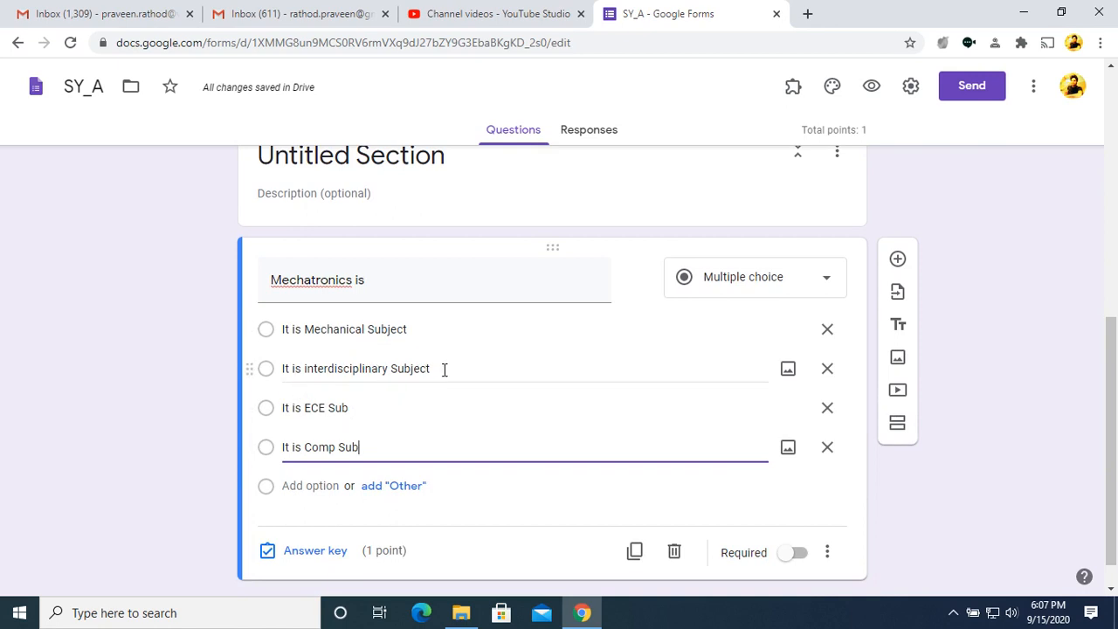
left_click(314, 552)
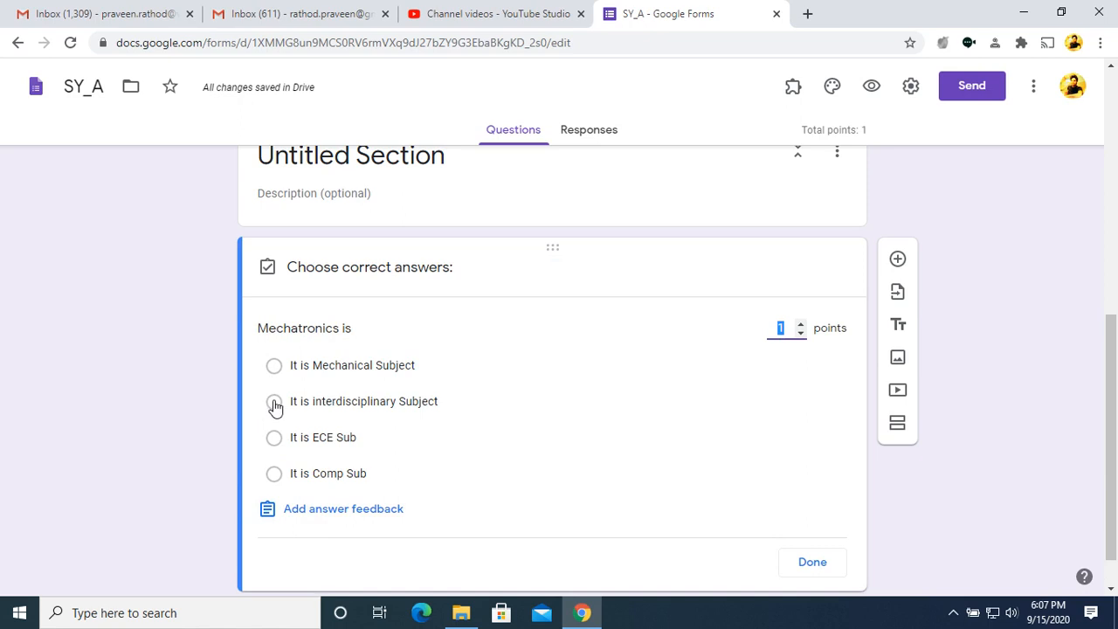
left_click(274, 402)
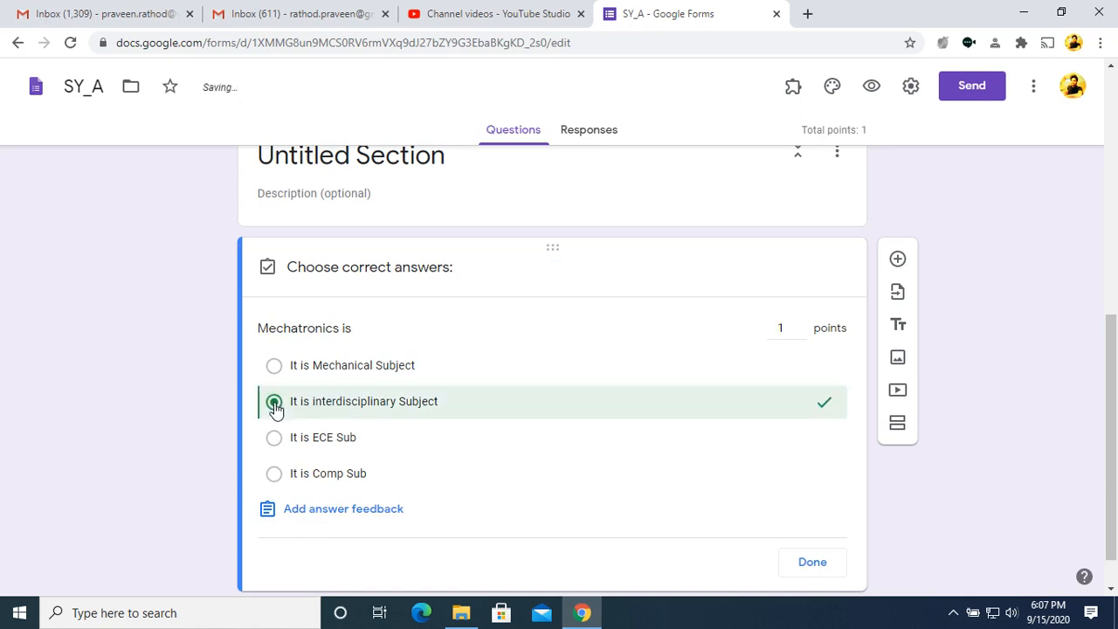
left_click(805, 564)
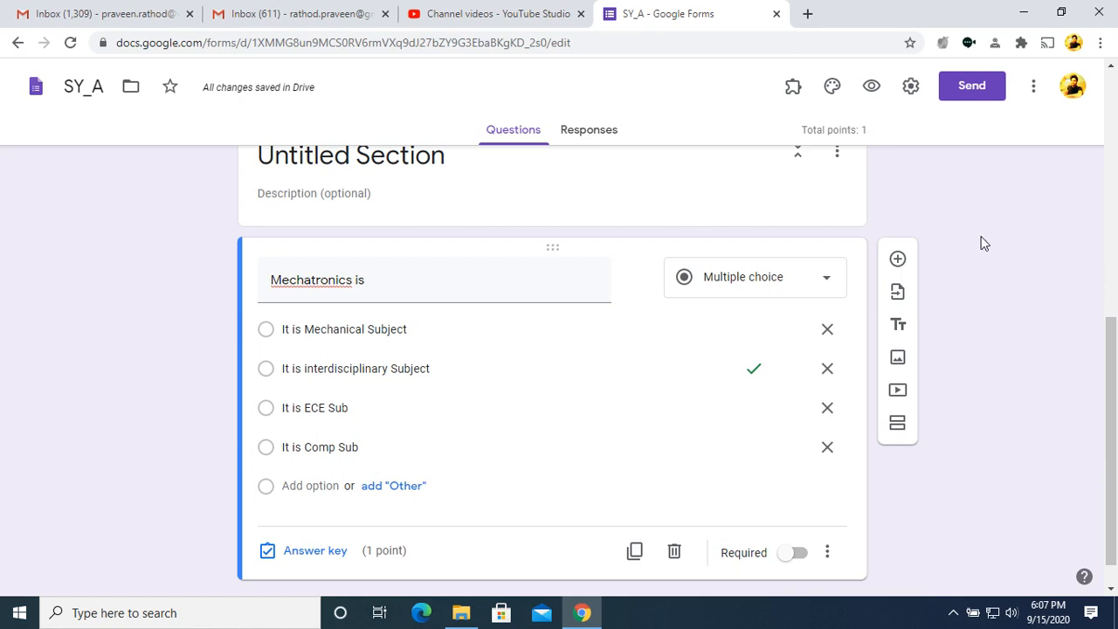
Preview the form, fill in a sample student name and roll number, and continue to the question section.
left_click(874, 91)
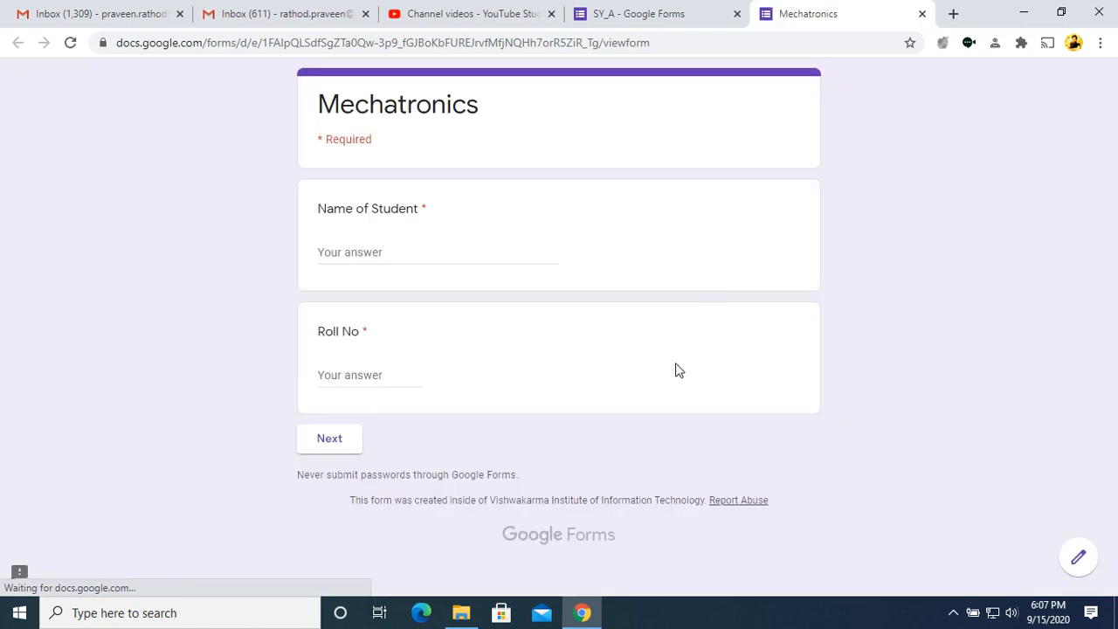
left_click(325, 254)
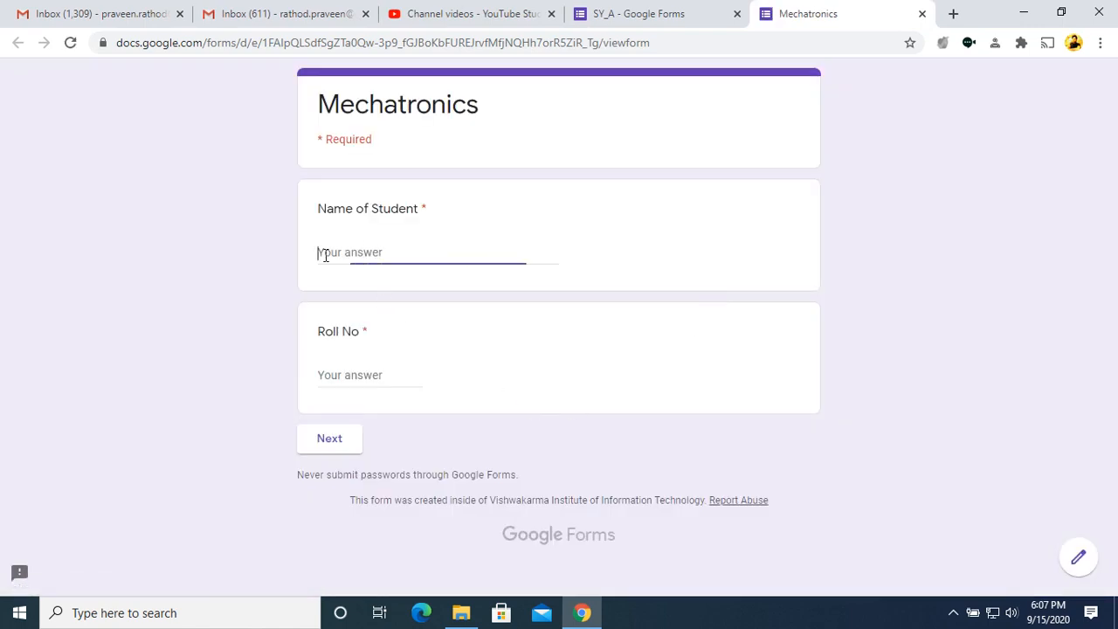
left_click(329, 373)
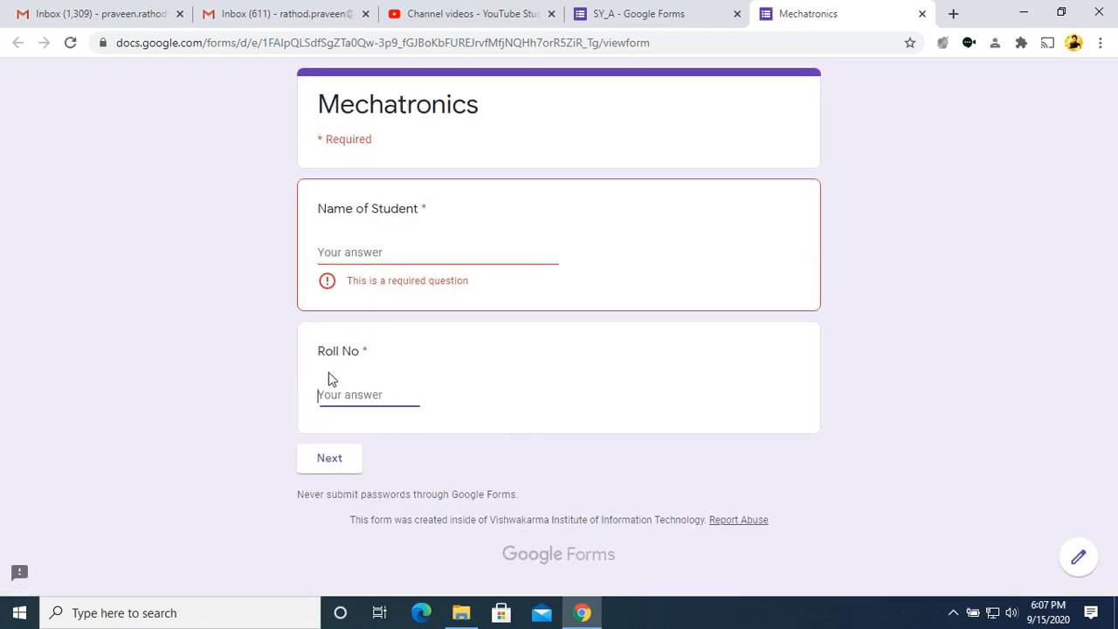
left_click(351, 251)
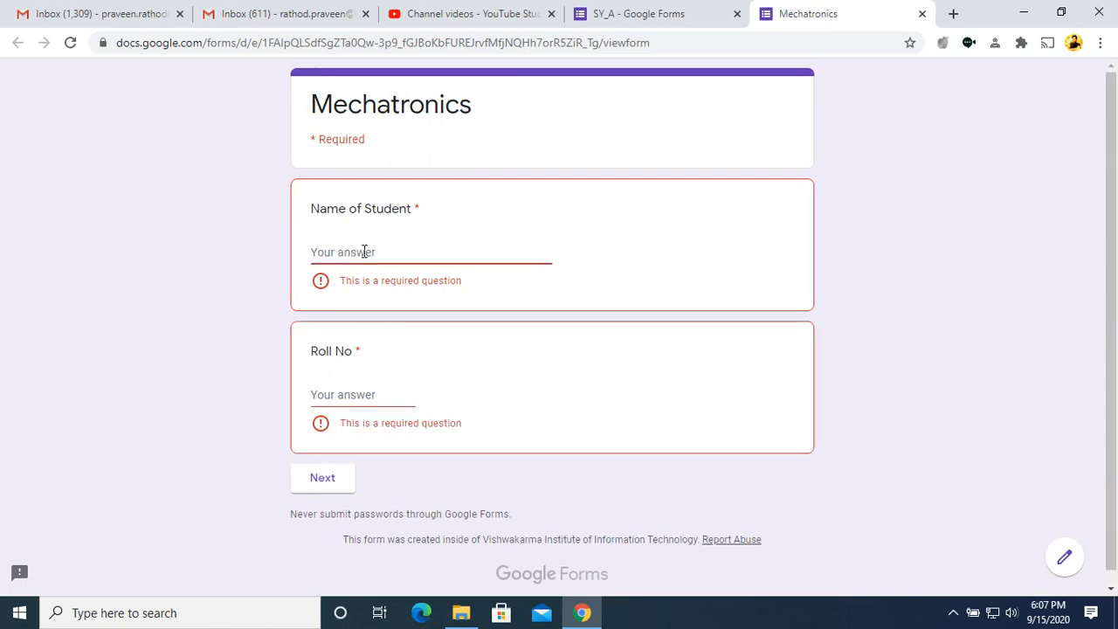
type("ABC")
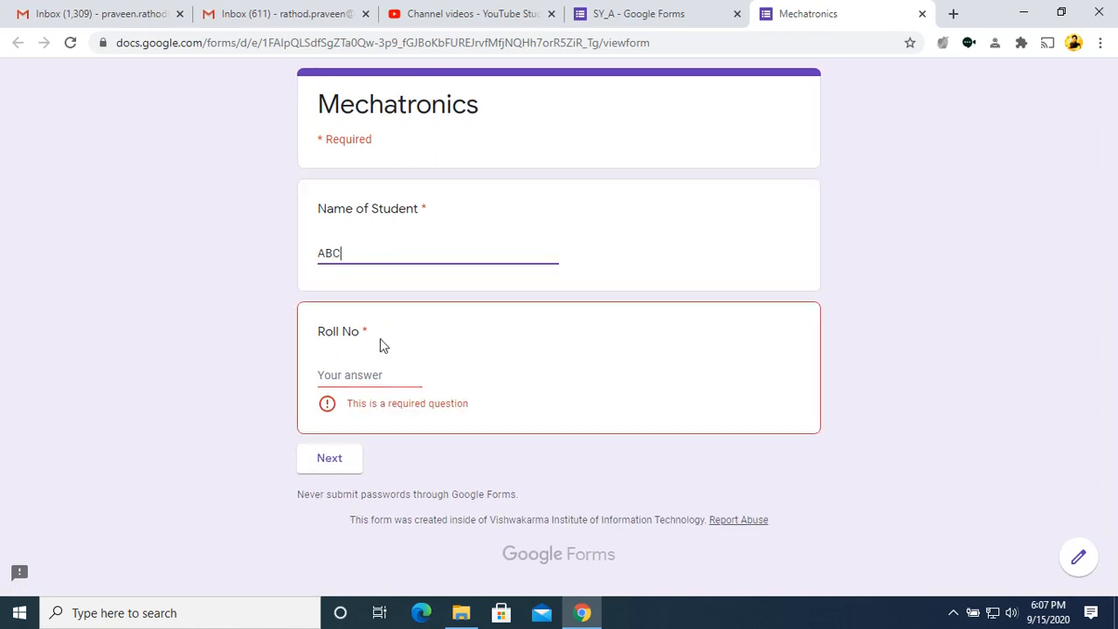
left_click(339, 375)
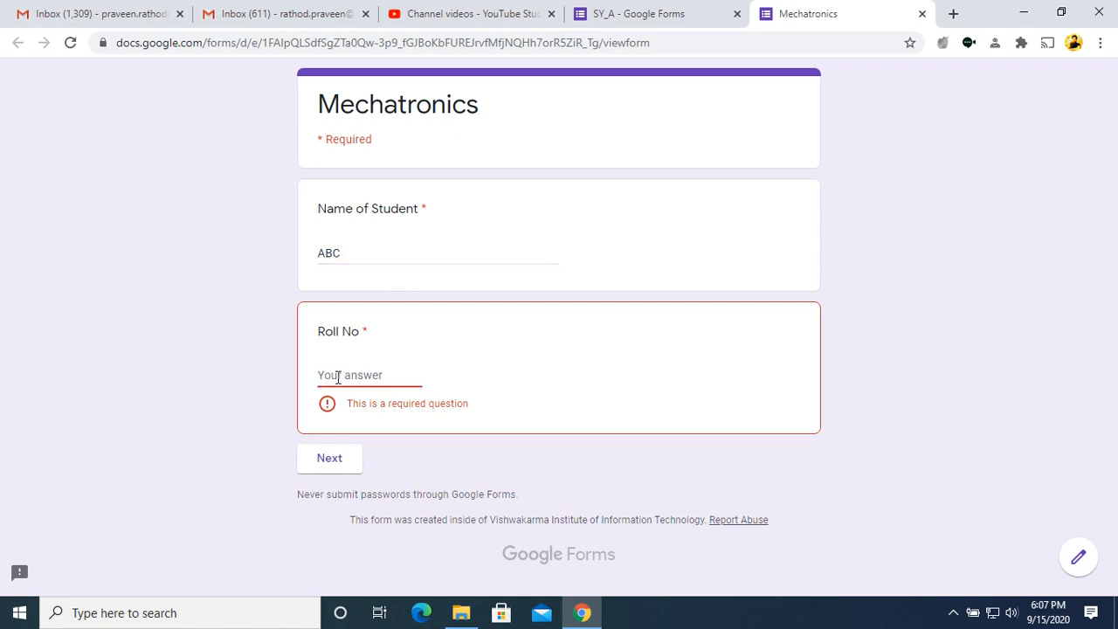
type("123")
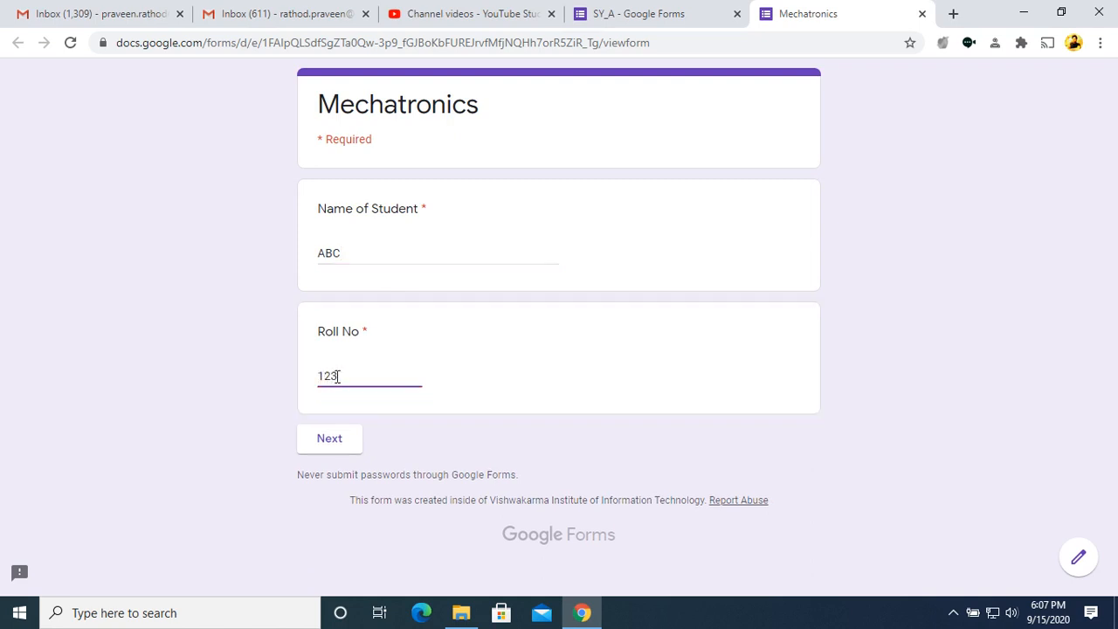
left_click(336, 441)
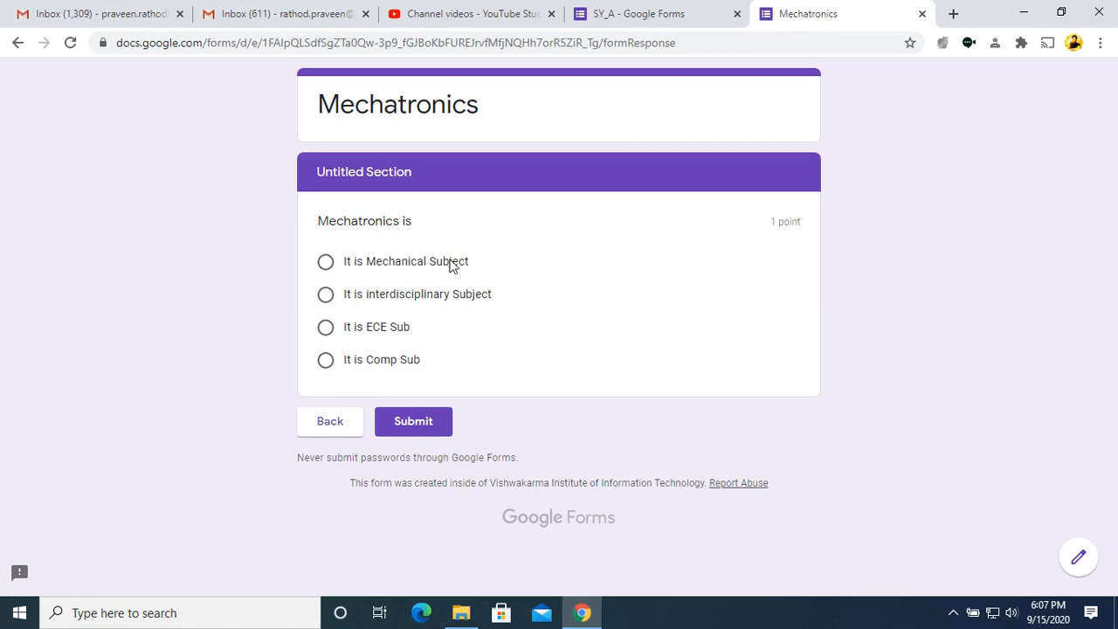
Choose "It is interdisciplinary Subject" in the preview and close the preview without submitting it.
left_click(325, 296)
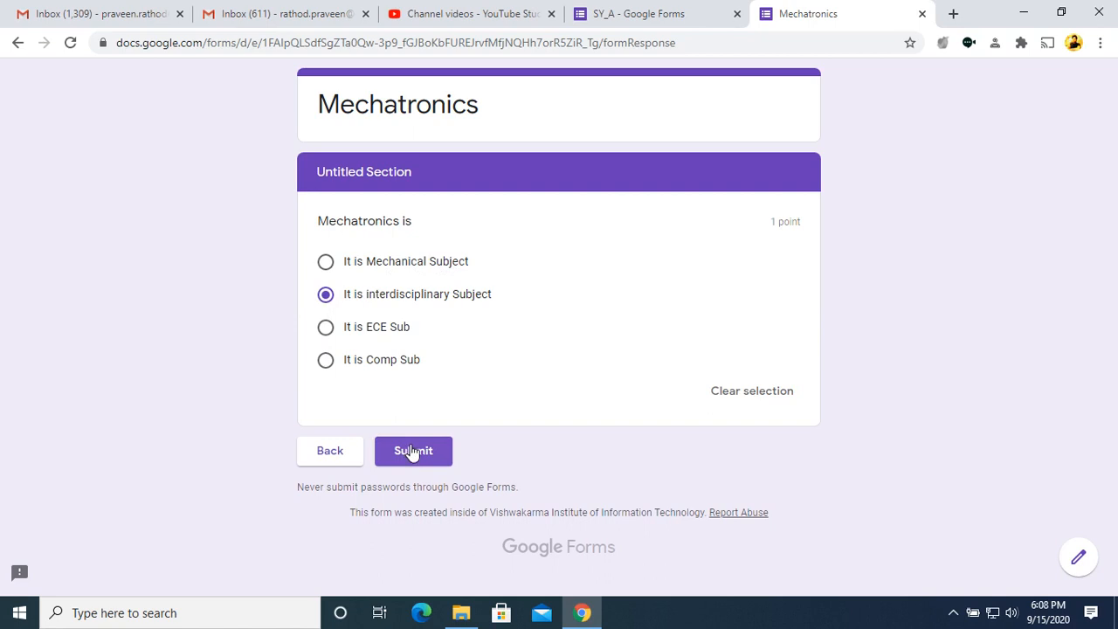
left_click(923, 14)
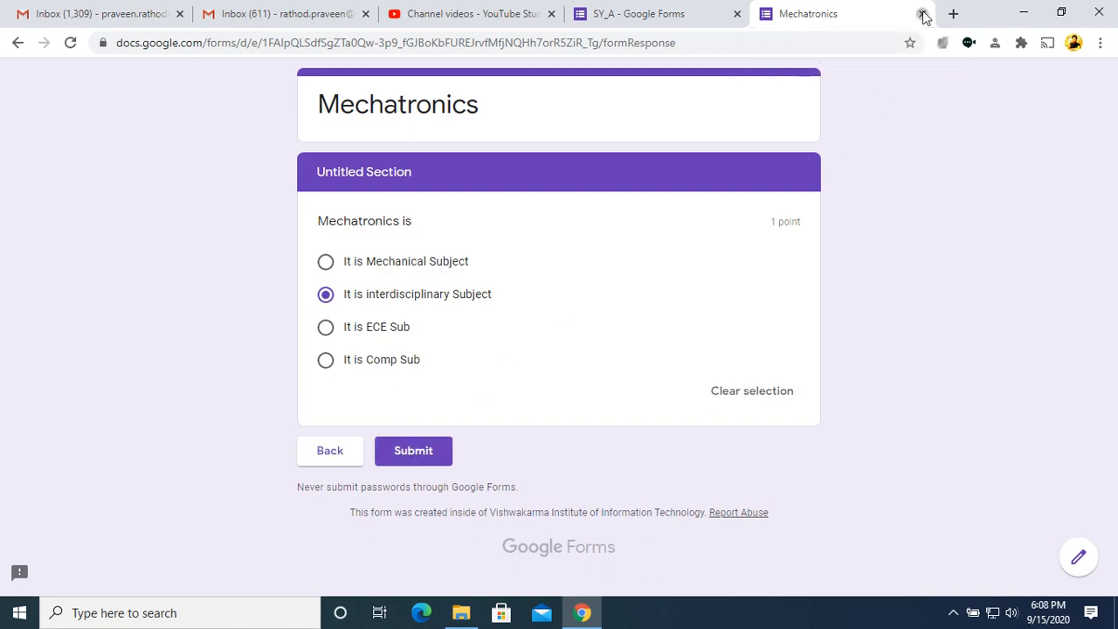
left_click(629, 138)
Keep the form restricted to users in Vishwakarma Institute of Information Technology and limit it to 1 response in the general settings.
scroll(522, 476, "up", 6)
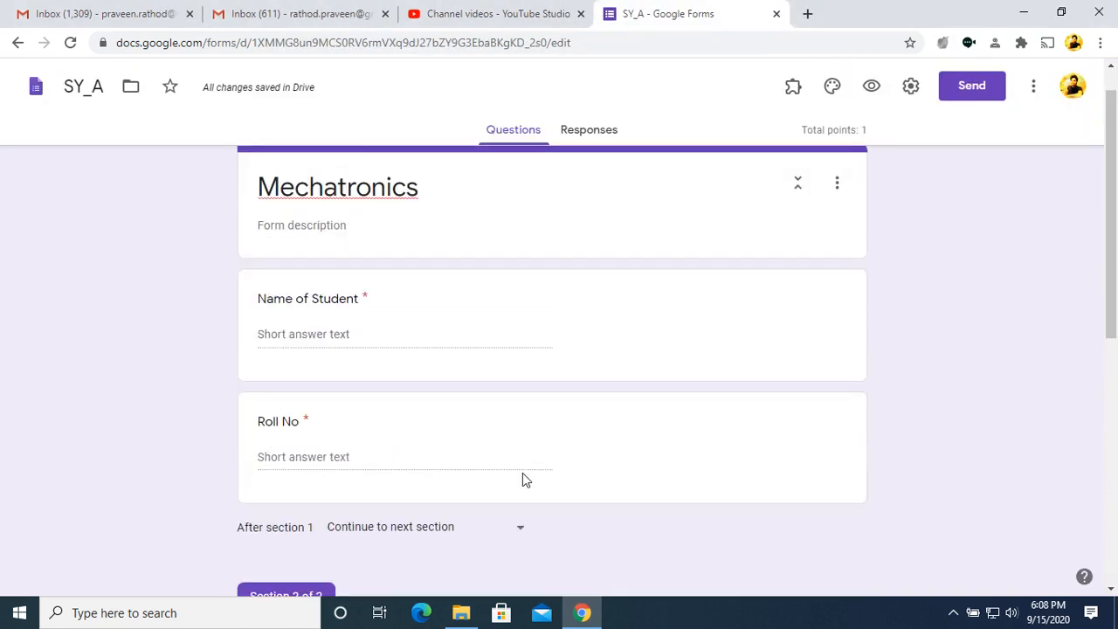
left_click(910, 91)
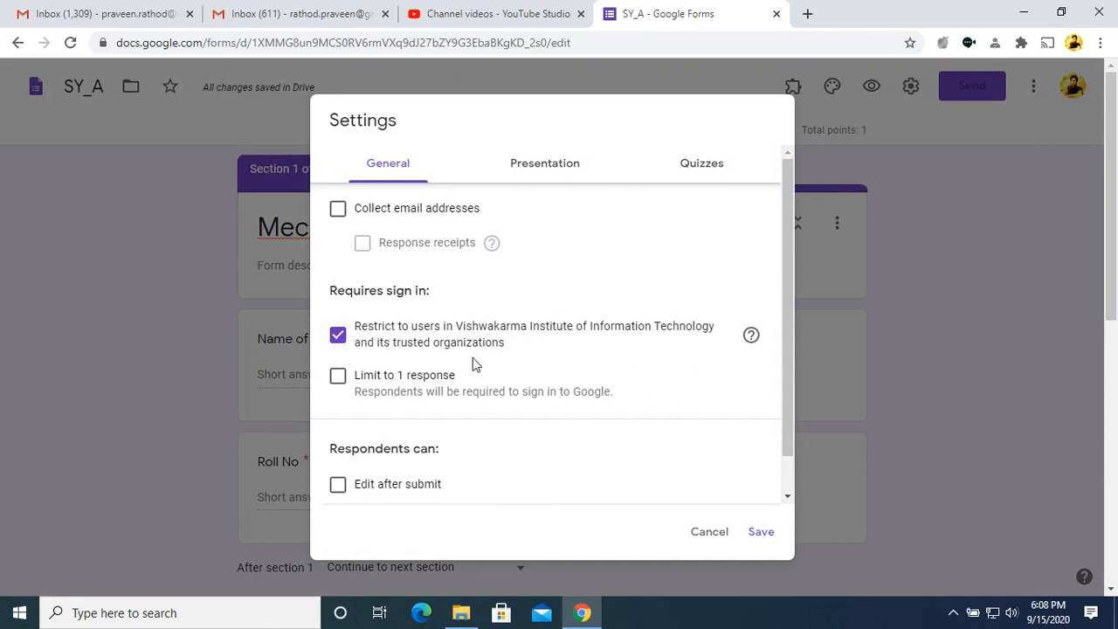
left_click(338, 337)
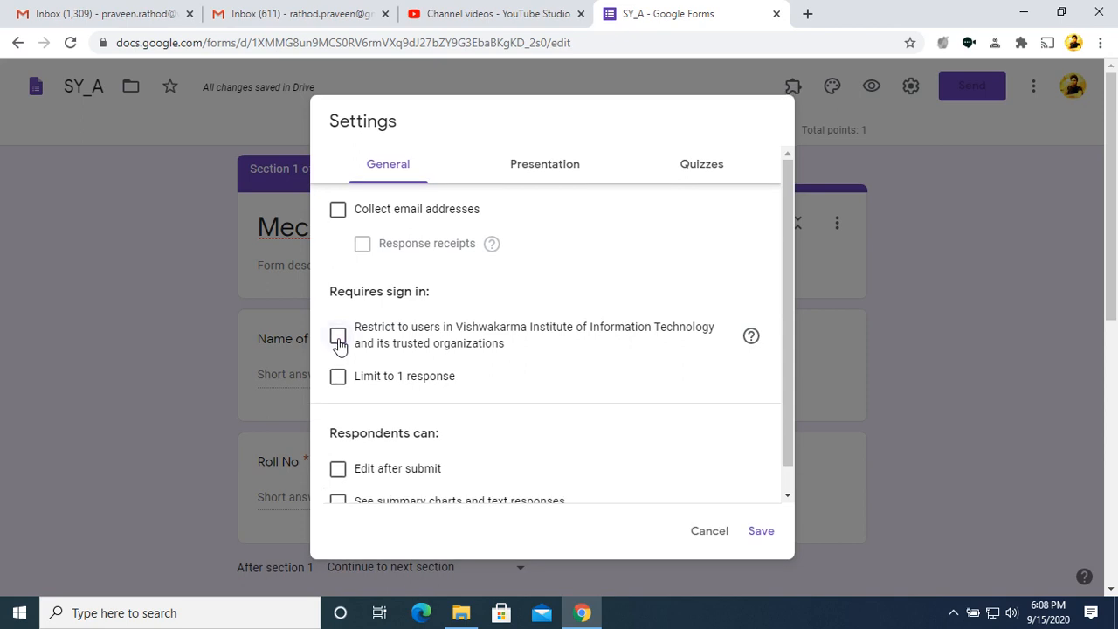
left_click(338, 337)
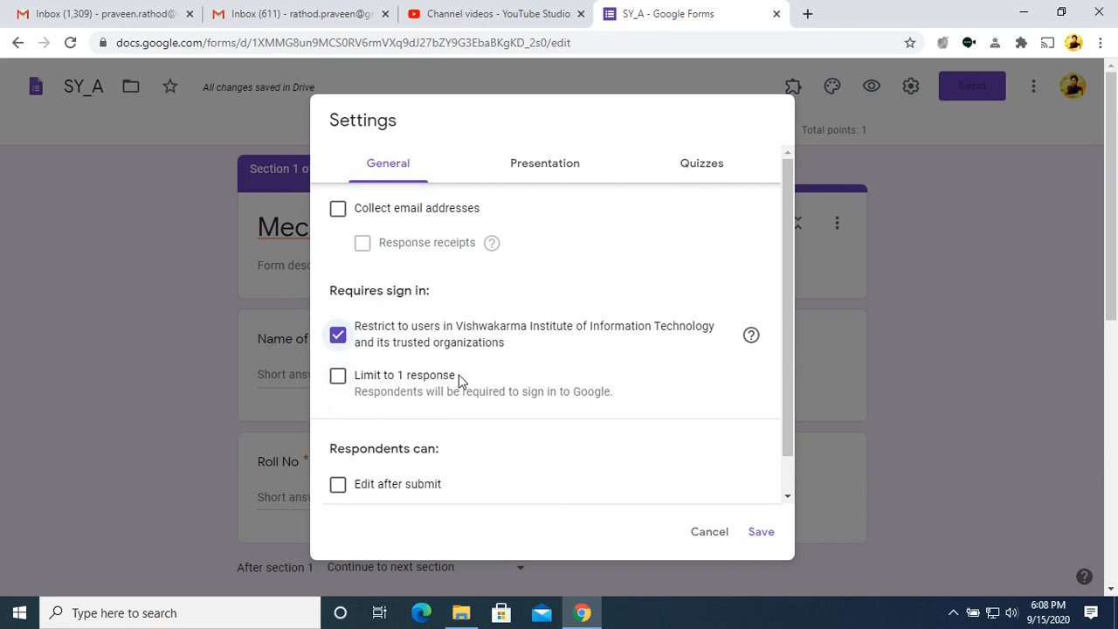
left_click(338, 377)
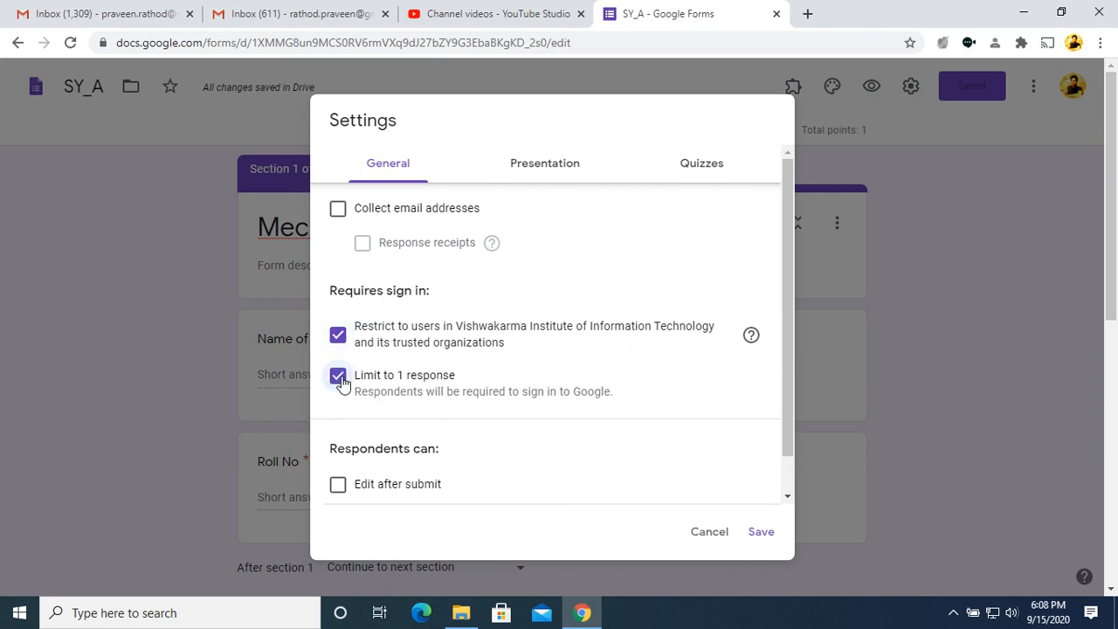
scroll(498, 433, "down", 1)
scroll(498, 434, "down", 3)
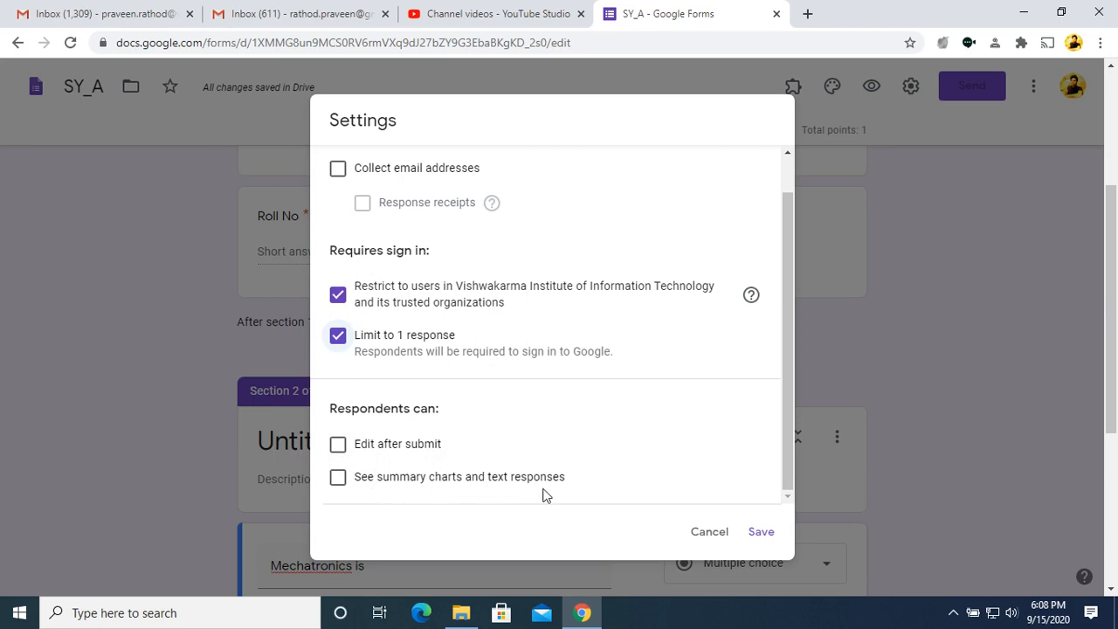
left_click(338, 479)
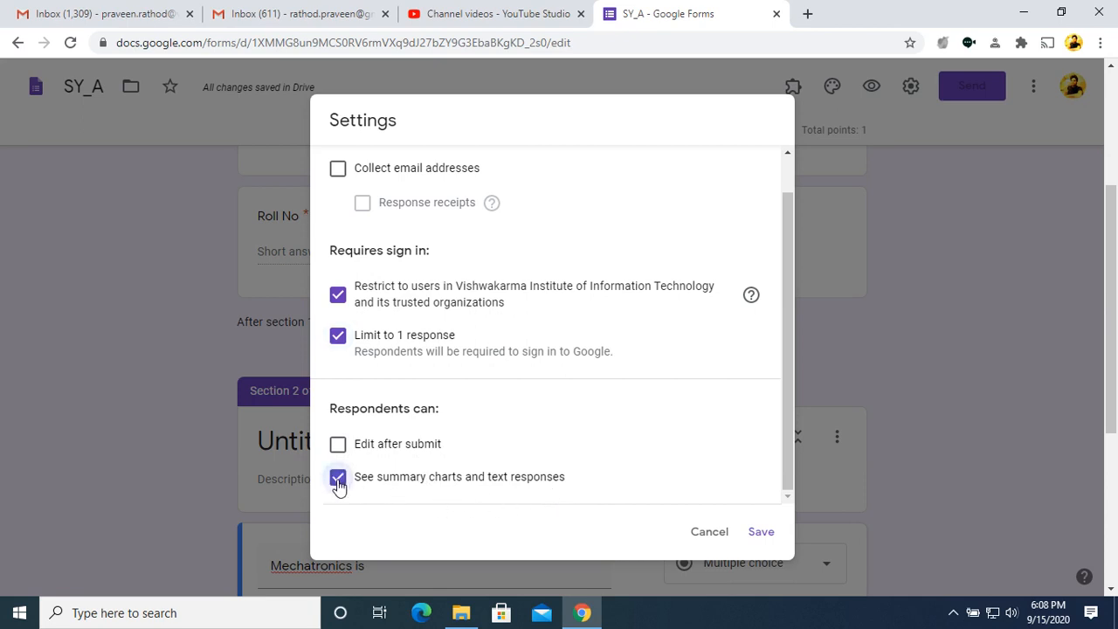
left_click(338, 481)
scroll(467, 413, "up", 1)
scroll(454, 384, "up", 1)
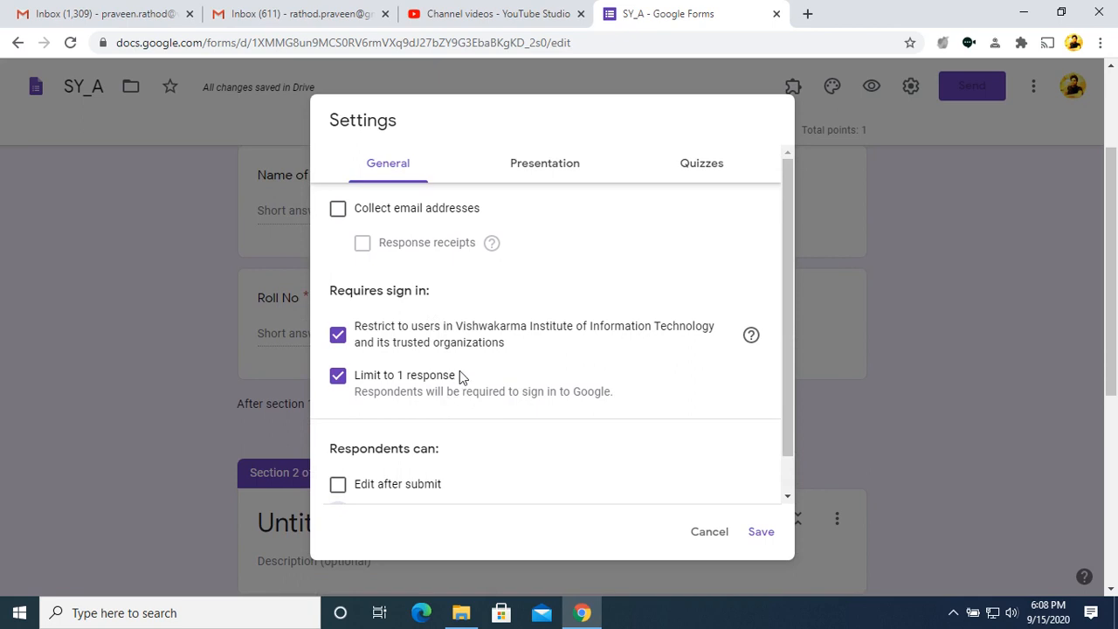
Enable shuffled question order and the progress bar in the form's presentation settings.
left_click(560, 165)
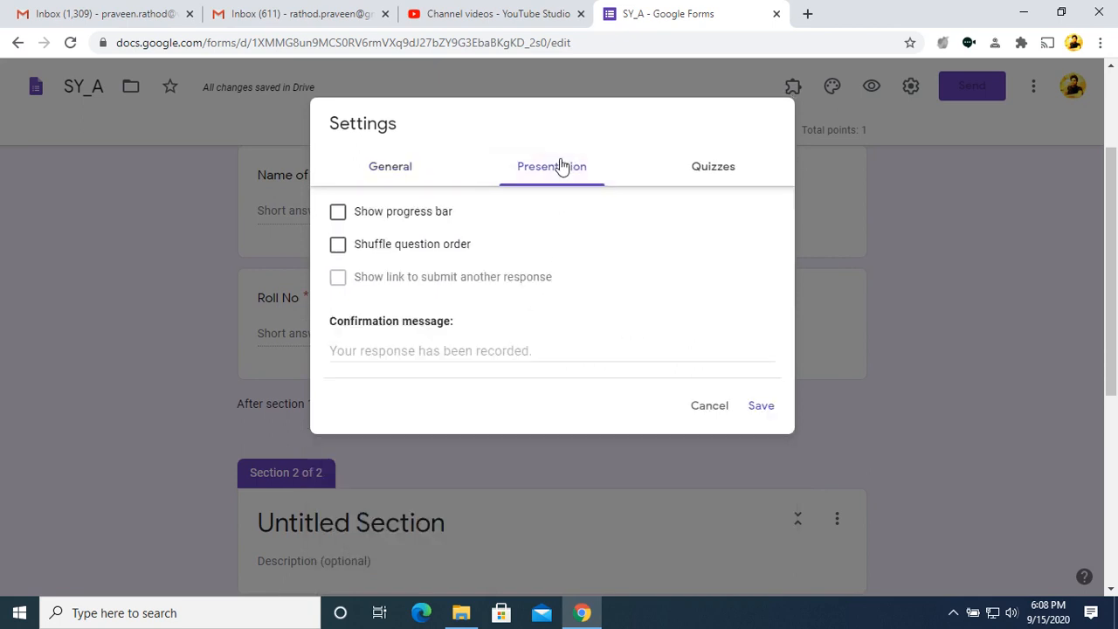
left_click(337, 246)
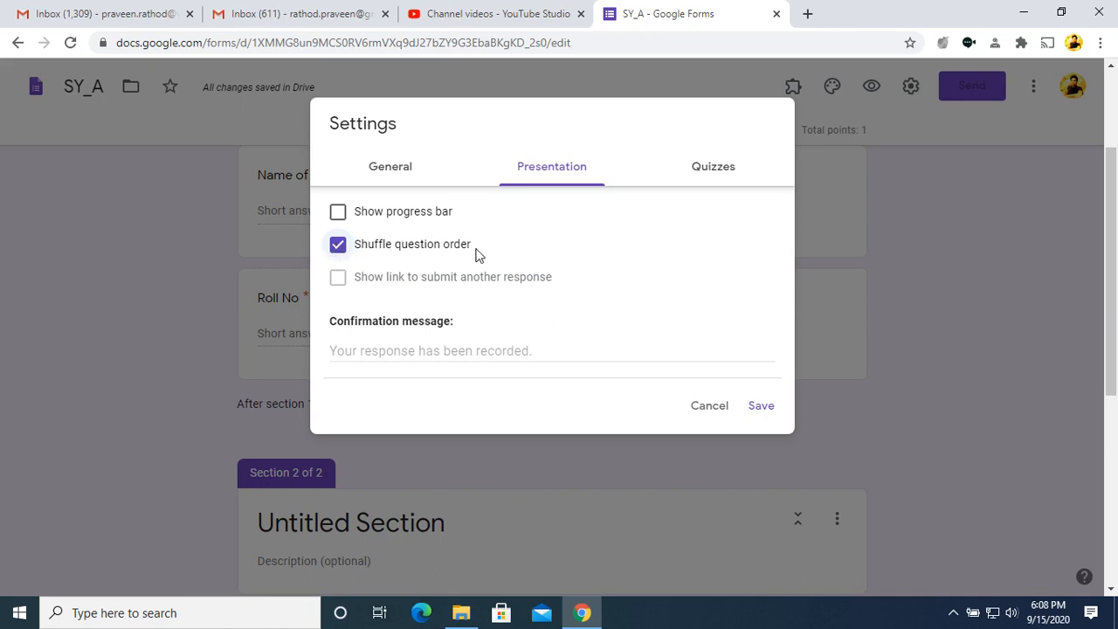
left_click(338, 213)
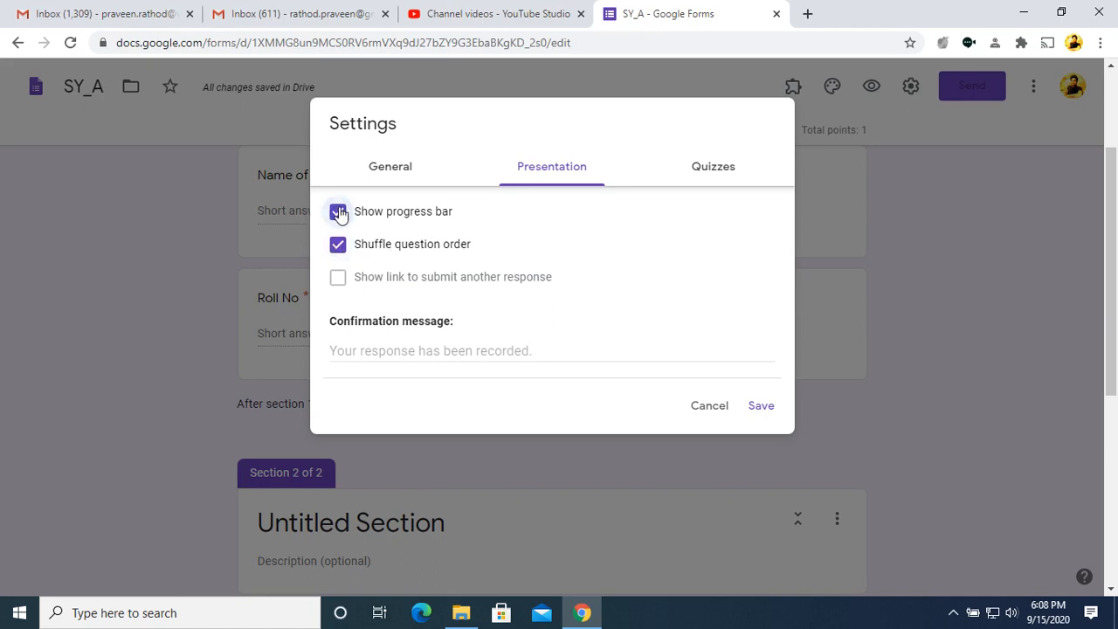
Release grades immediately after each submission, turn off correct answers for respondents, and save the quiz settings.
left_click(722, 168)
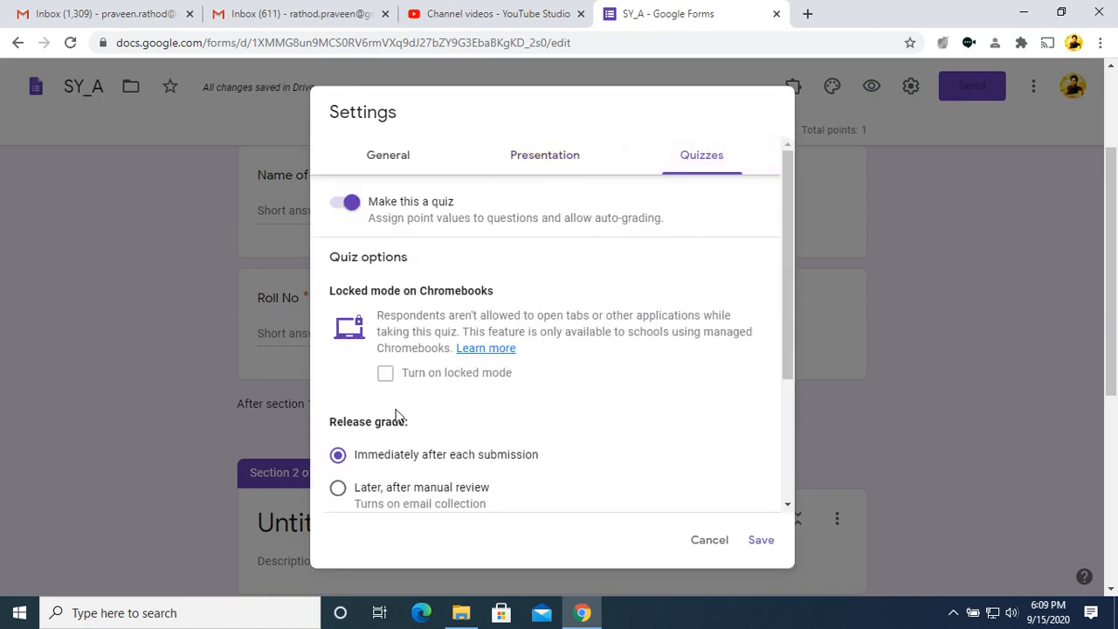
scroll(397, 418, "down", 2)
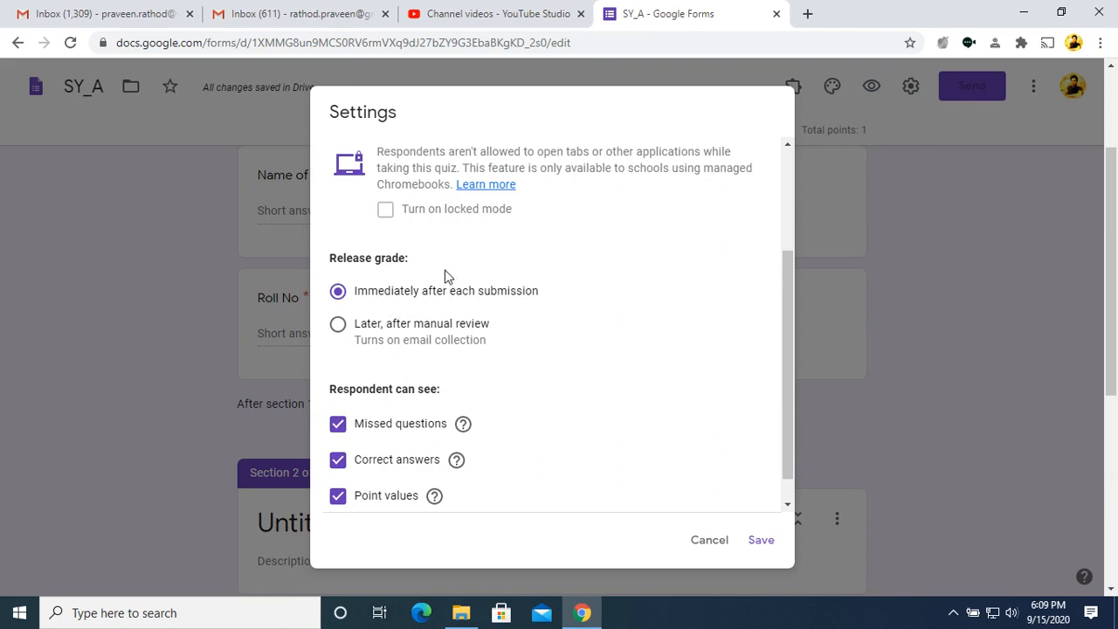
left_click(337, 330)
left_click(338, 292)
left_click(339, 463)
left_click(762, 543)
Generate a shortened URL for sharing the form by link.
scroll(609, 346, "down", 4)
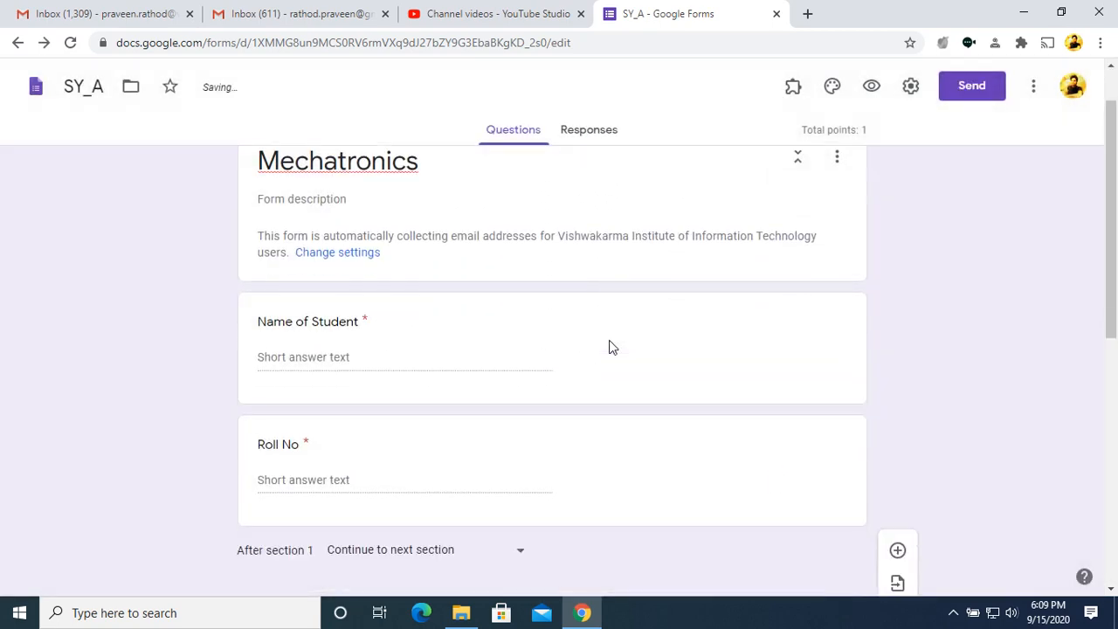
scroll(608, 352, "down", 3)
scroll(614, 372, "up", 7)
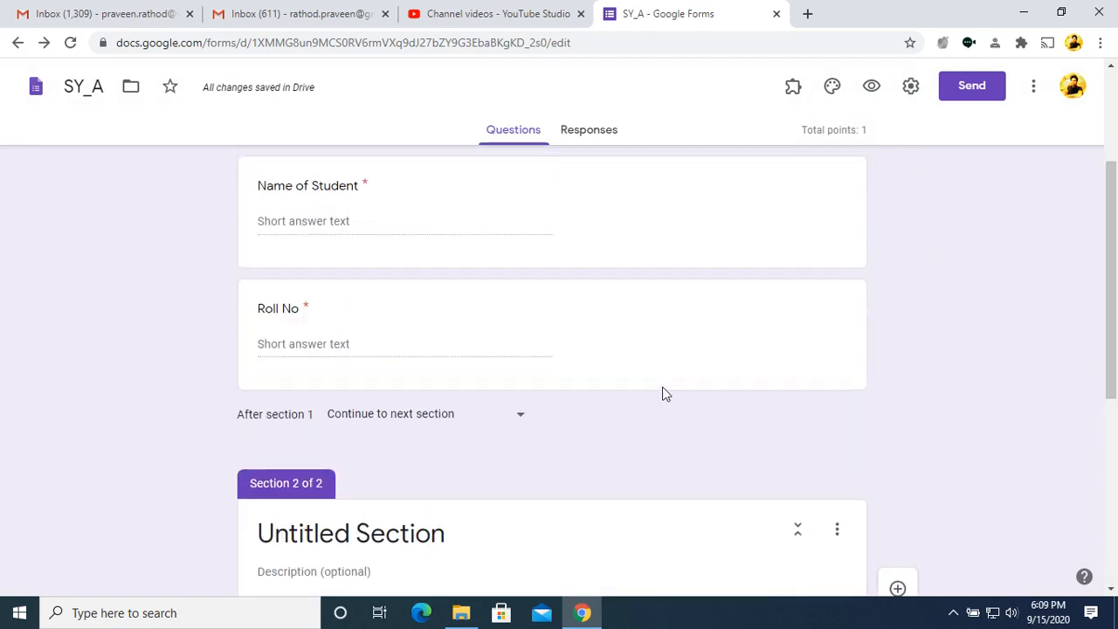
left_click(972, 87)
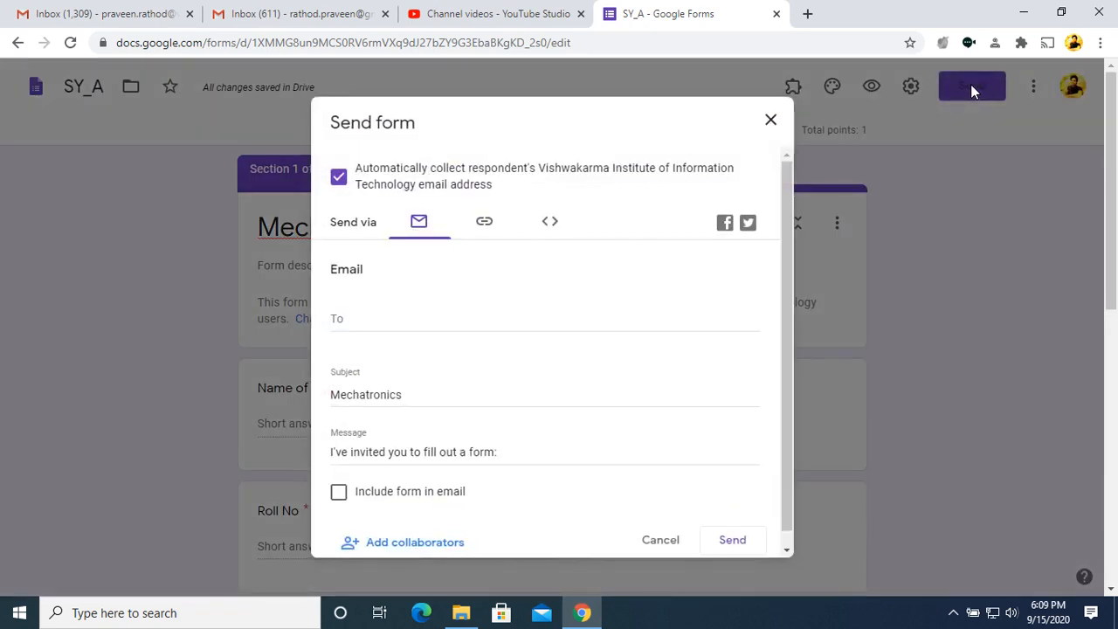
left_click(485, 227)
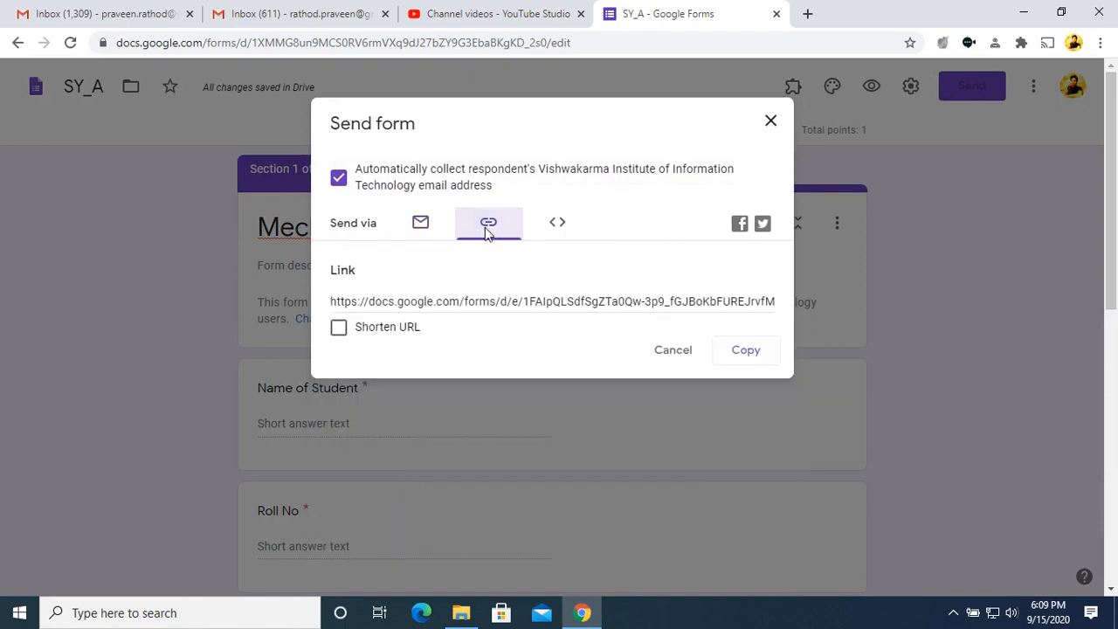
left_click(339, 328)
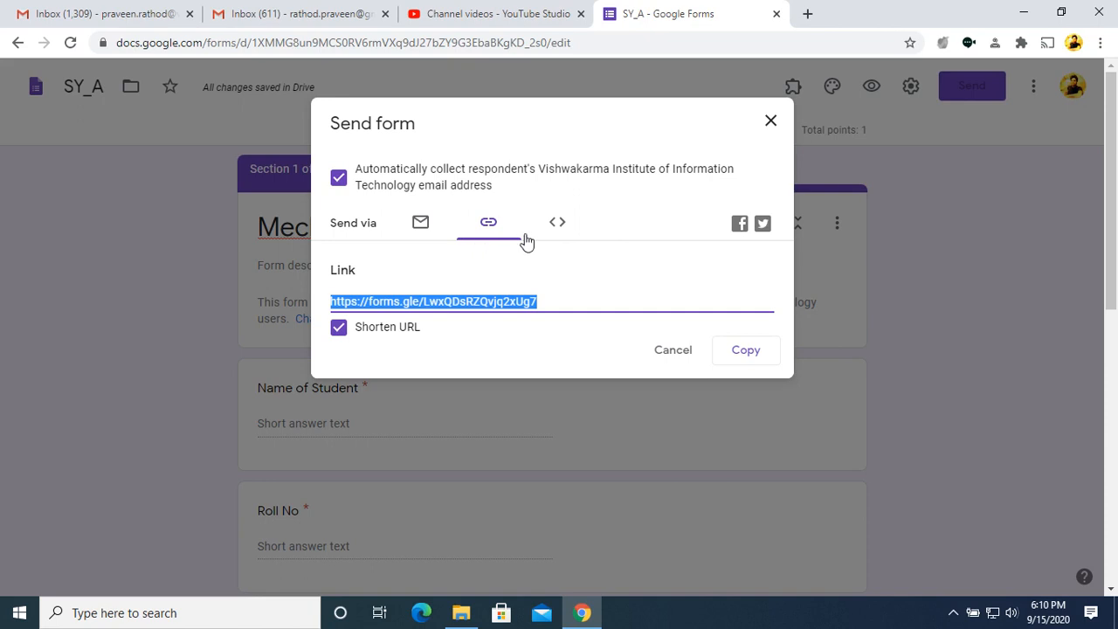
Look at the email option for sending the form and leave it without sending.
left_click(427, 230)
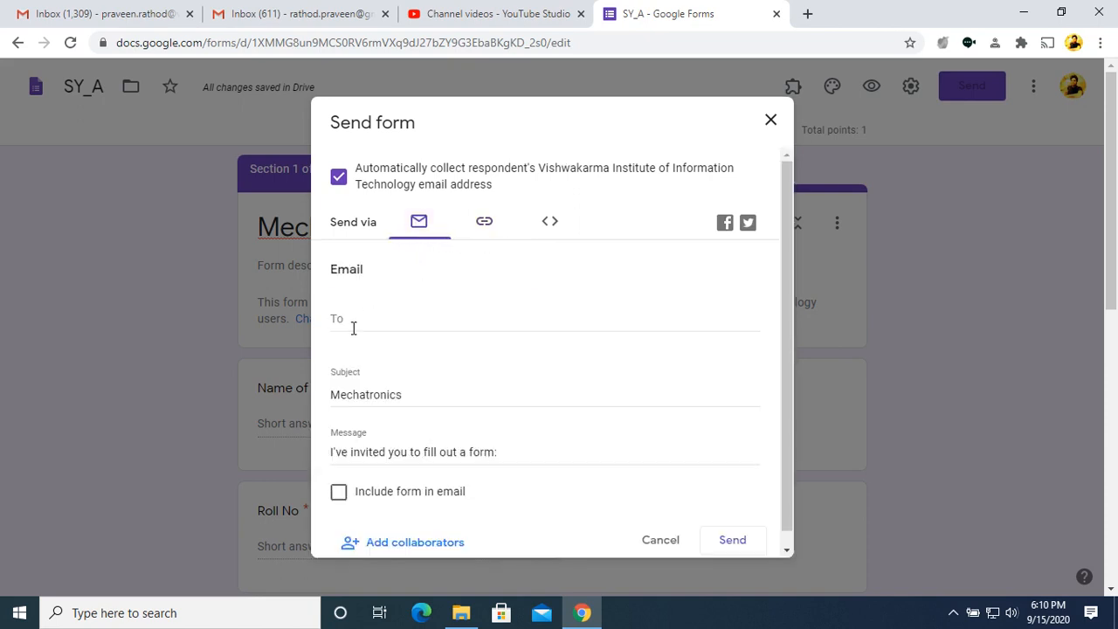
left_click(354, 322)
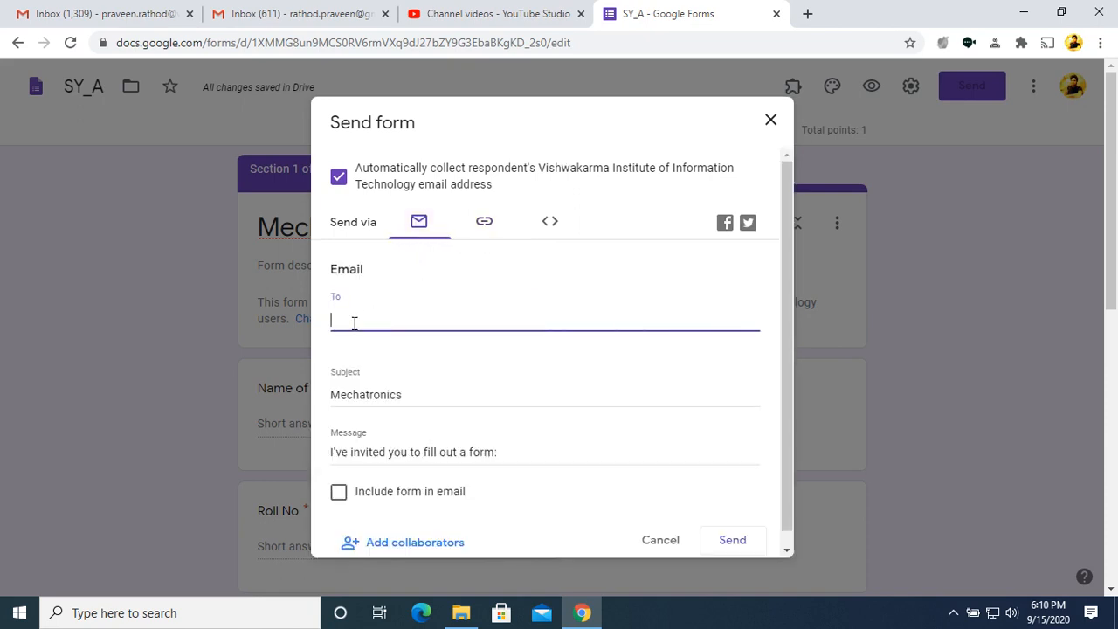
left_click(660, 540)
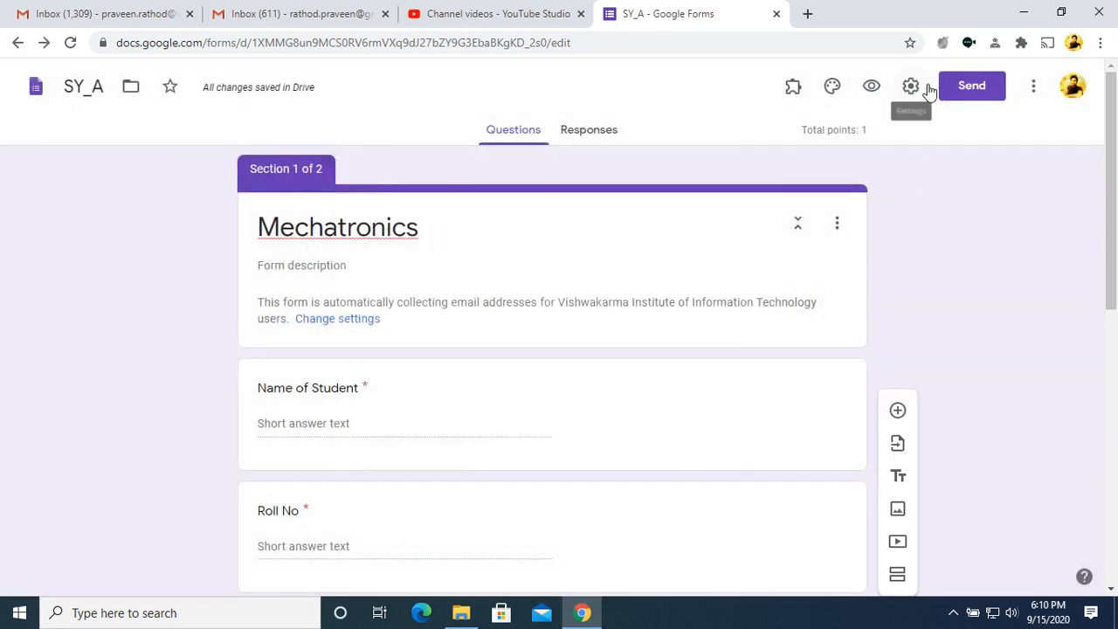
Preview the form, enter a sample student name and roll number, and continue to the question section.
left_click(871, 86)
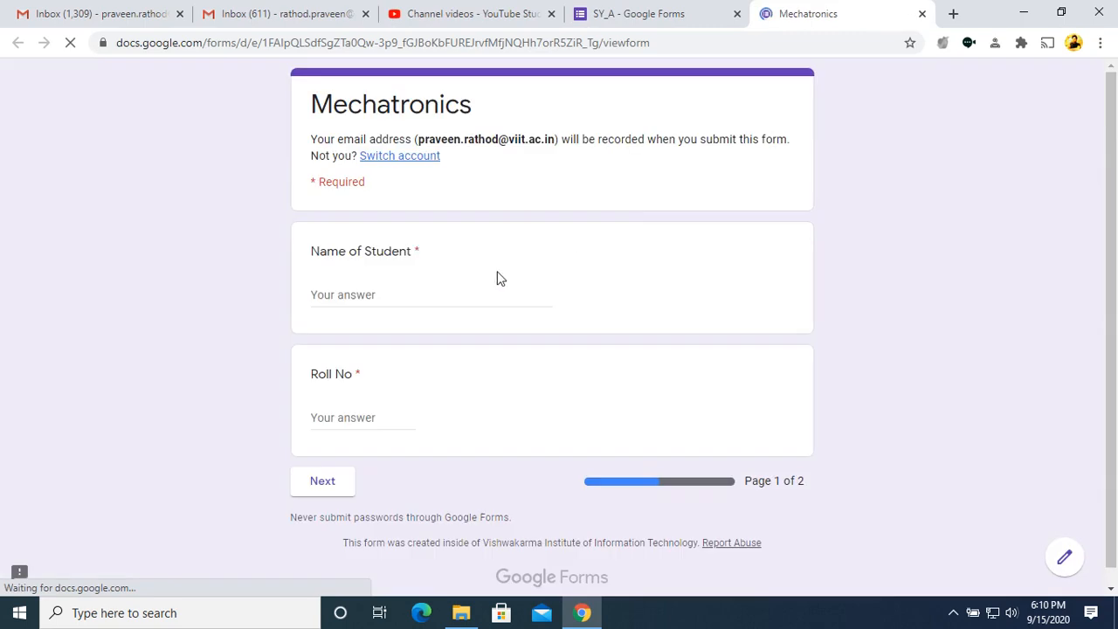
left_click(380, 294)
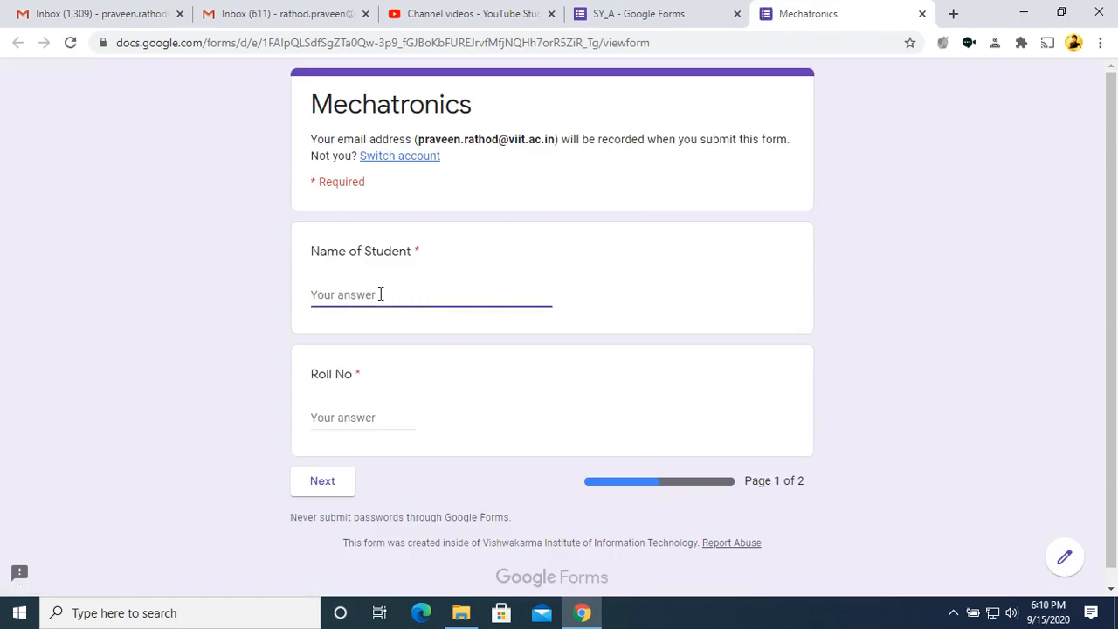
type("AB")
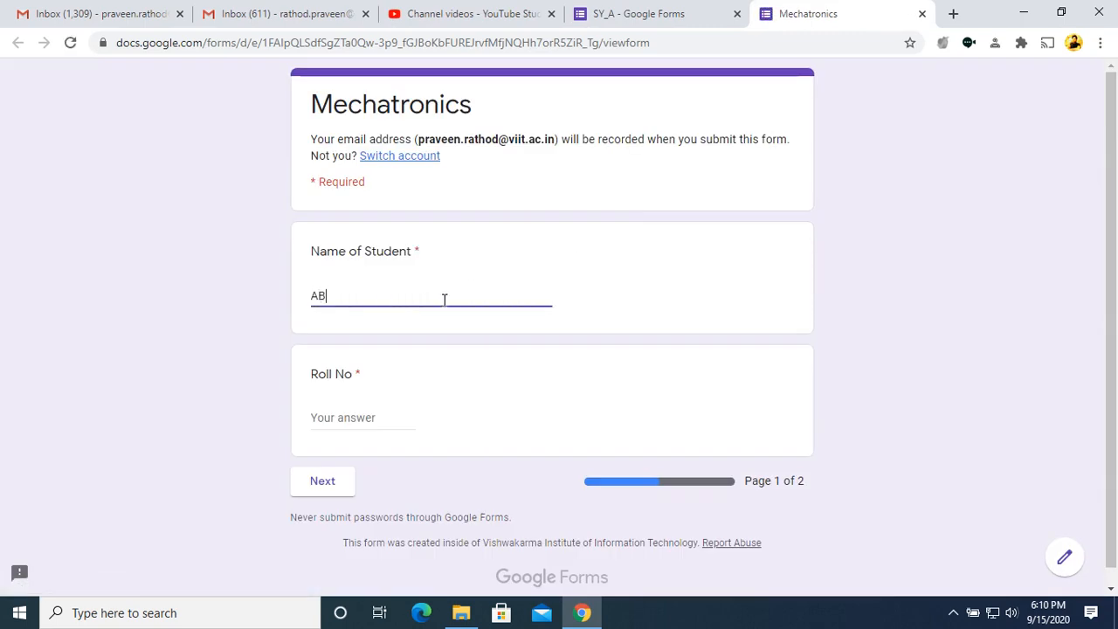
left_click(367, 416)
type("123")
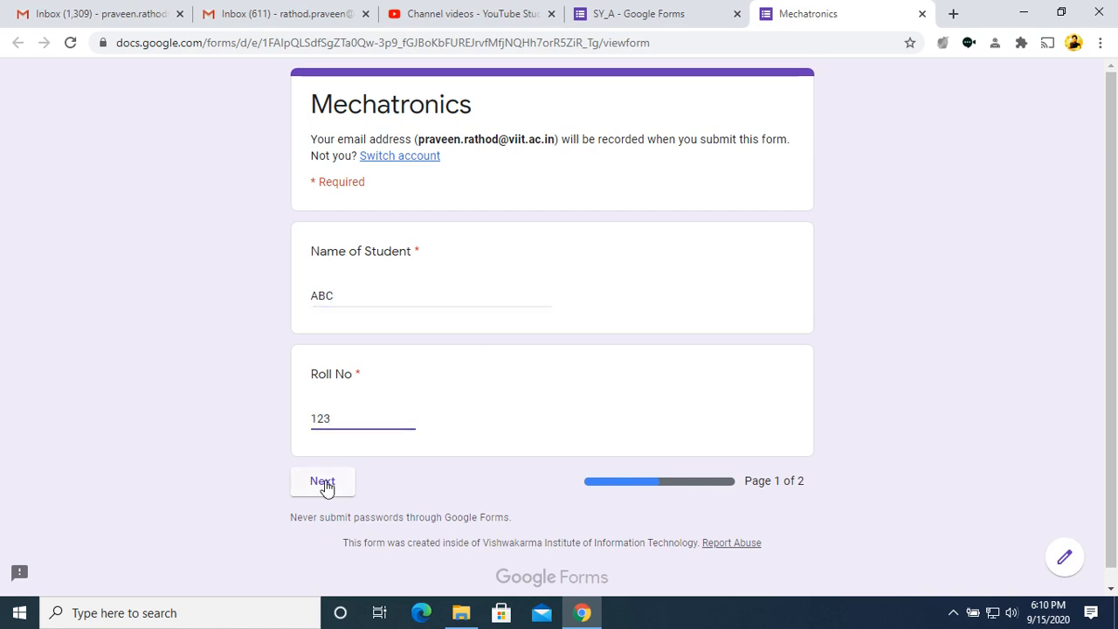
left_click(323, 482)
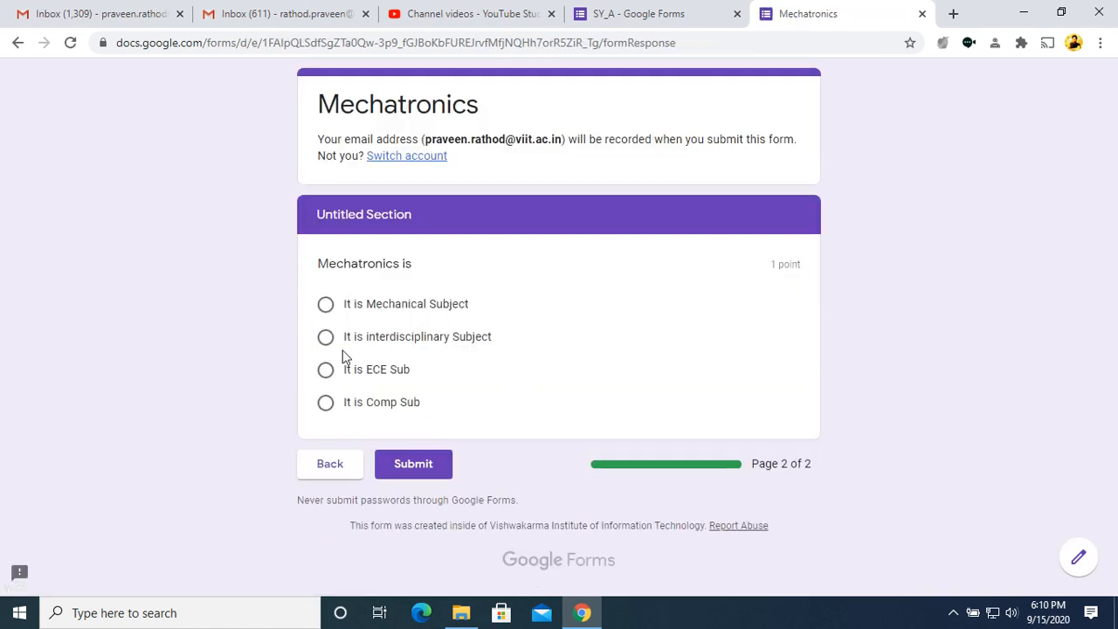
Submit the quiz with "It is interdisciplinary Subject" as the answer, check the resulting score, and close the score page.
left_click(324, 341)
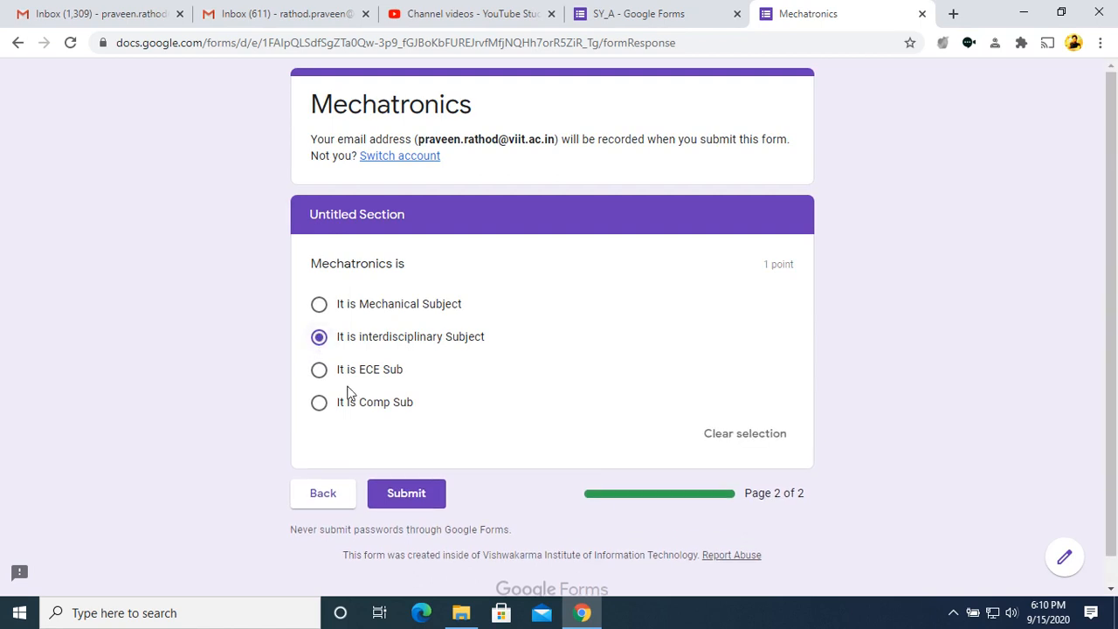
left_click(414, 496)
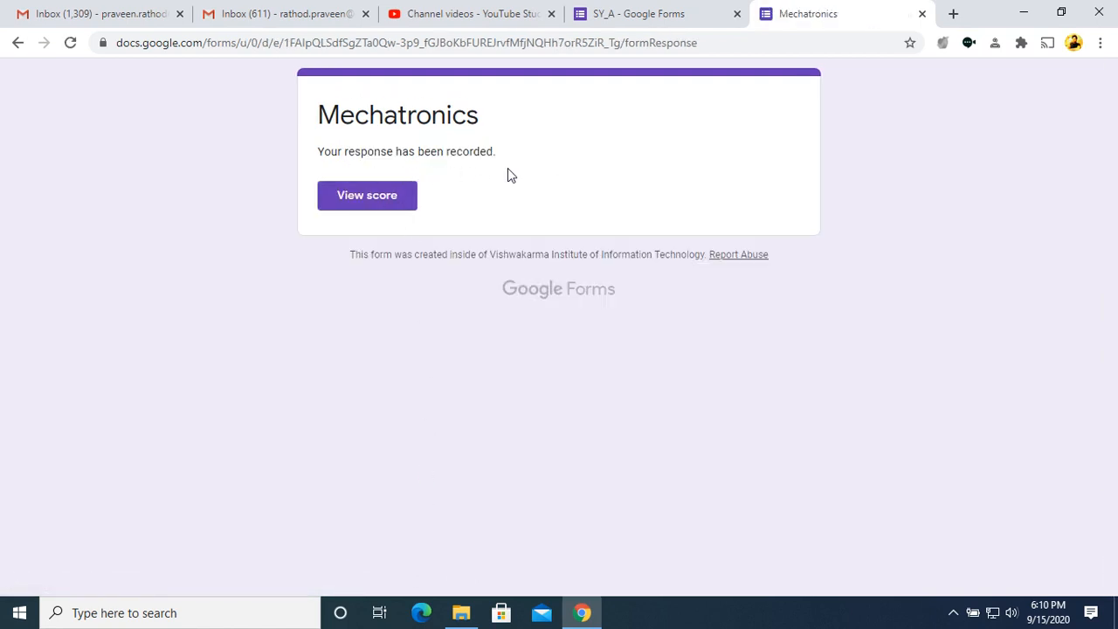
left_click(400, 195)
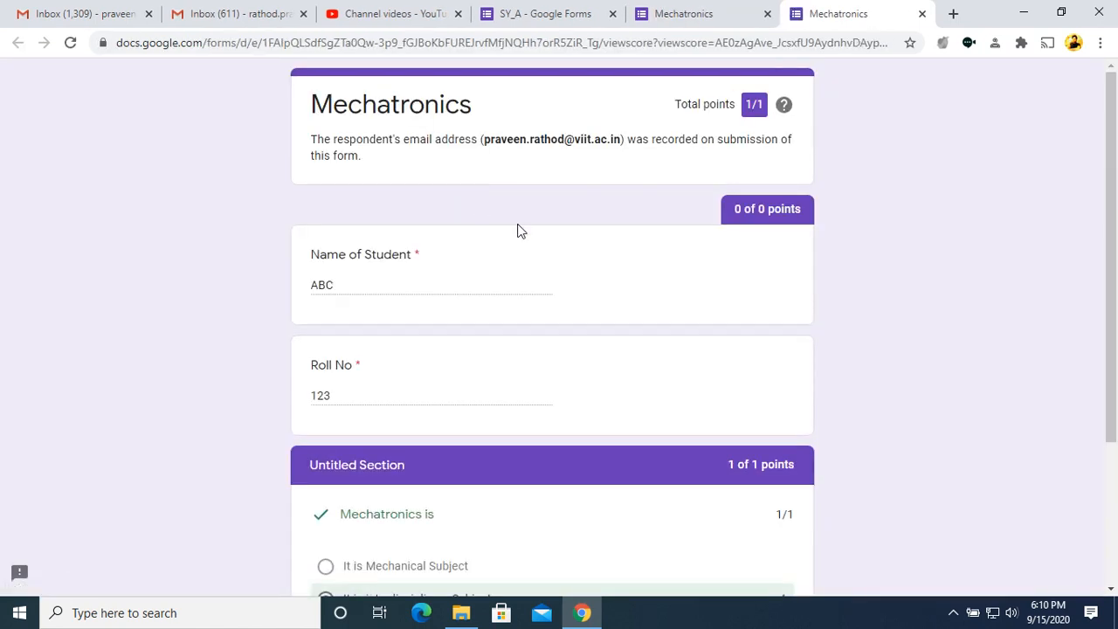
scroll(514, 429, "down", 3)
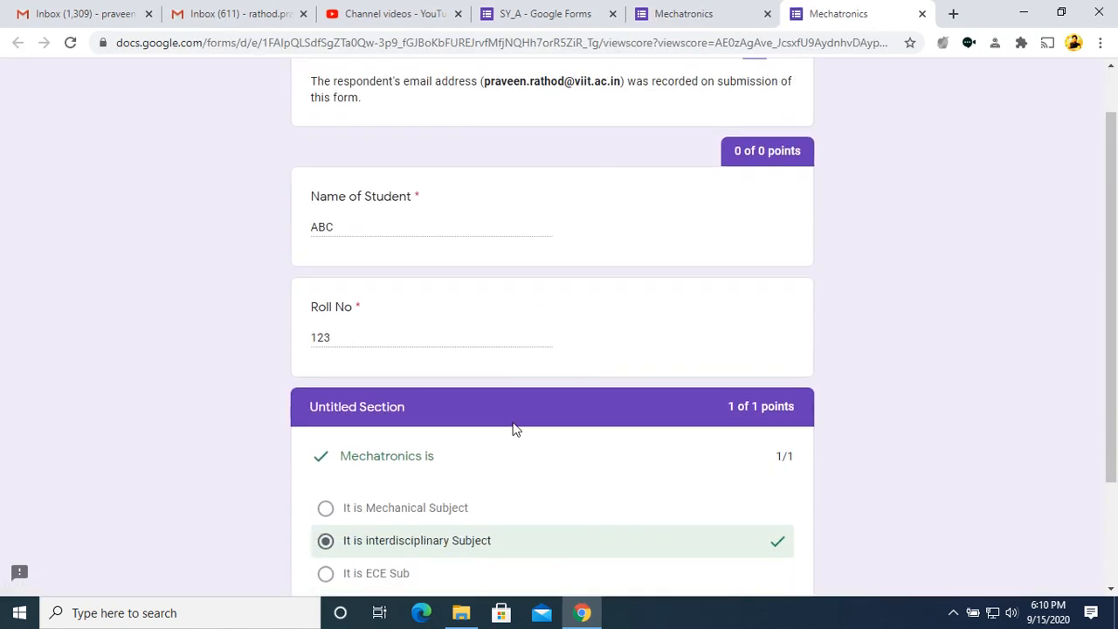
left_click(921, 14)
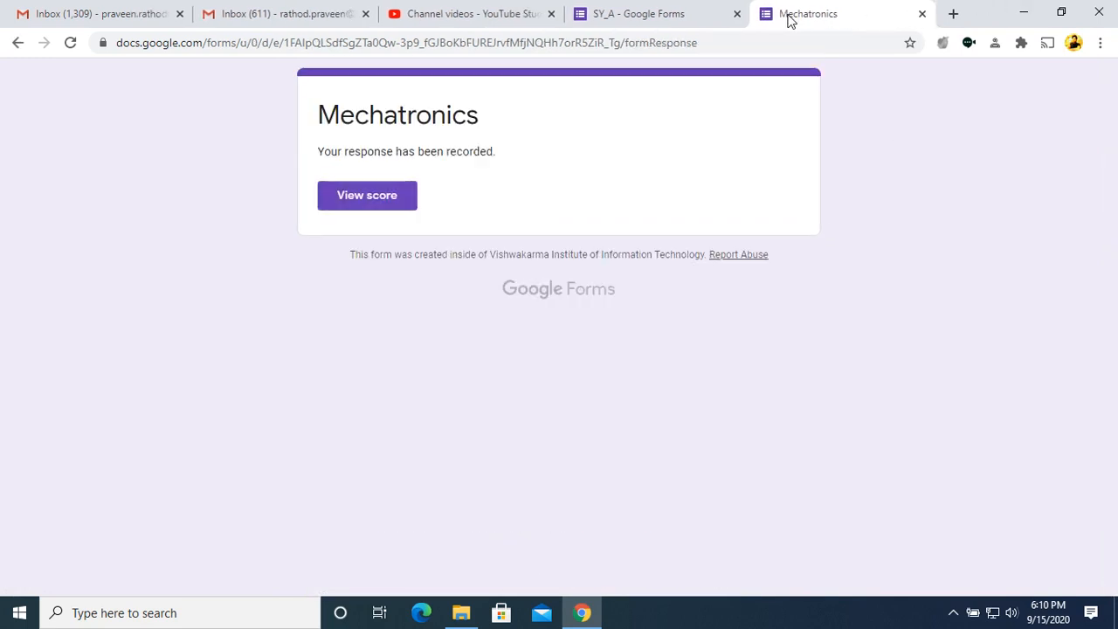
Return to the form editor and examine the response summary with its points distribution.
left_click(682, 18)
left_click(580, 130)
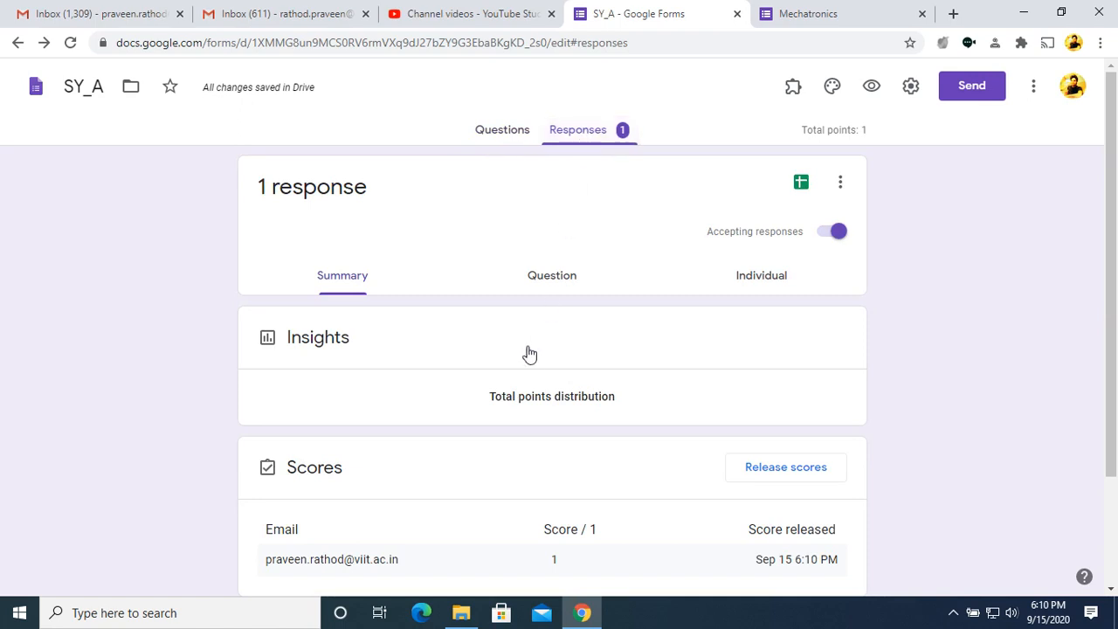
scroll(644, 427, "down", 2)
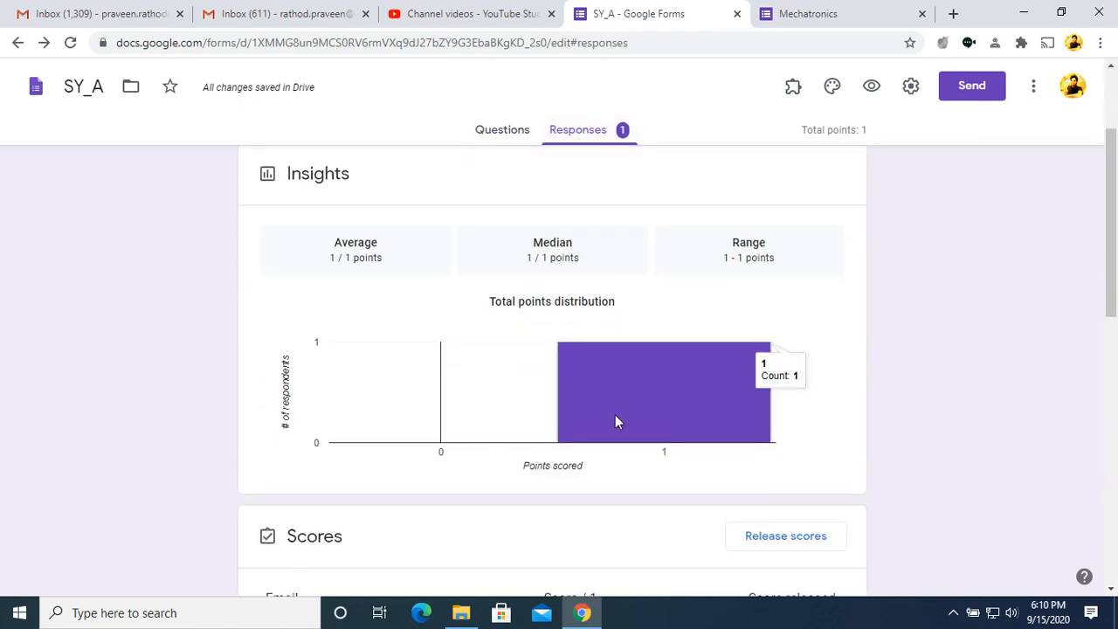
scroll(615, 415, "up", 2)
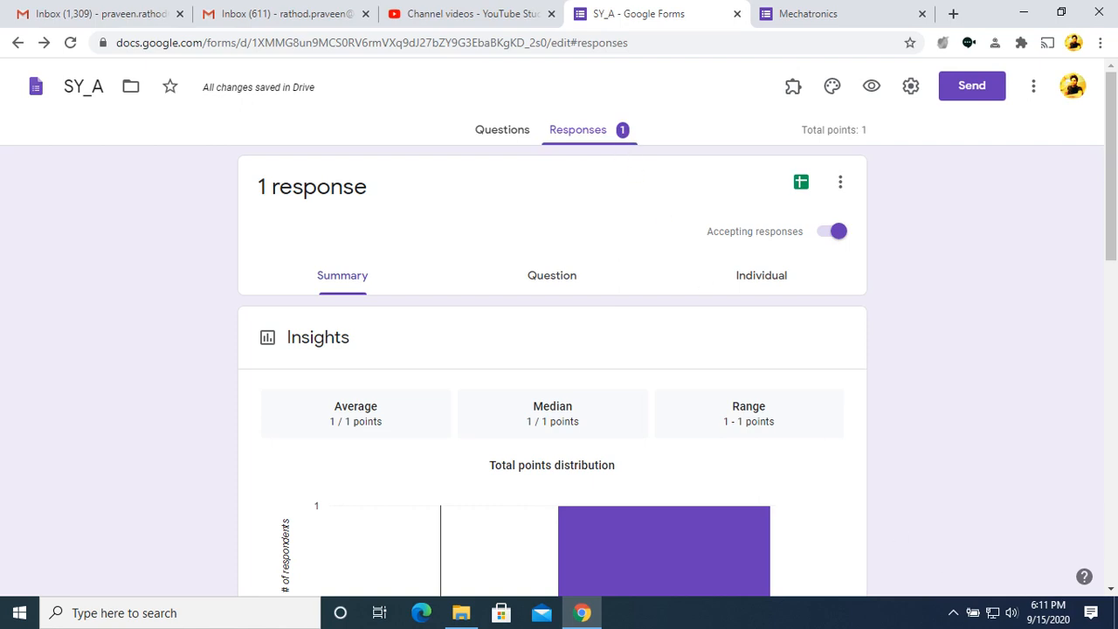
left_click(952, 613)
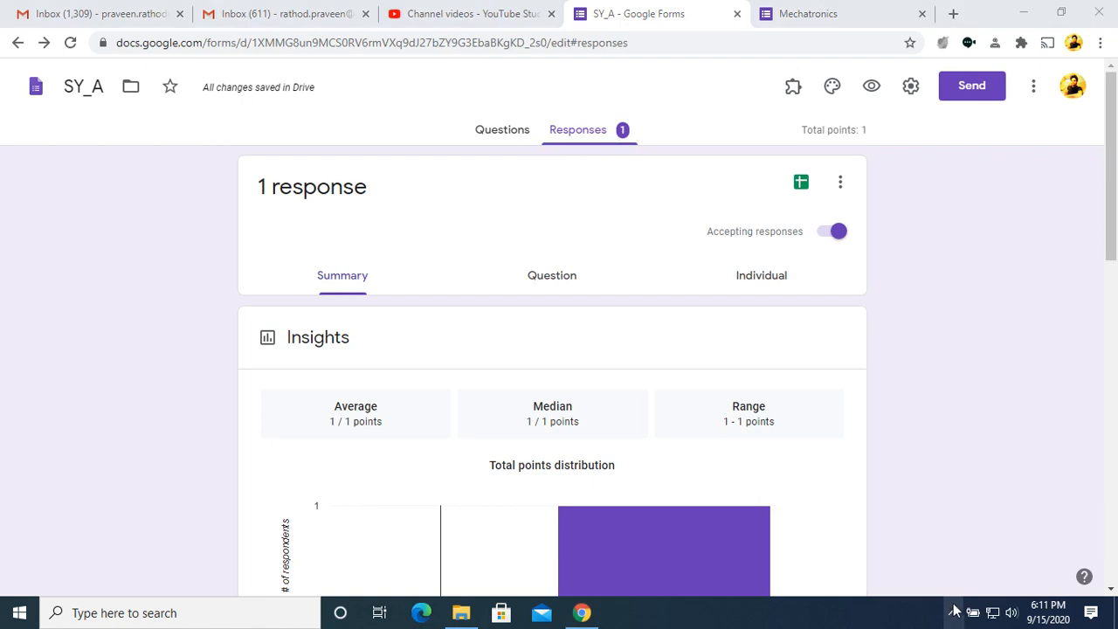
left_click(955, 580)
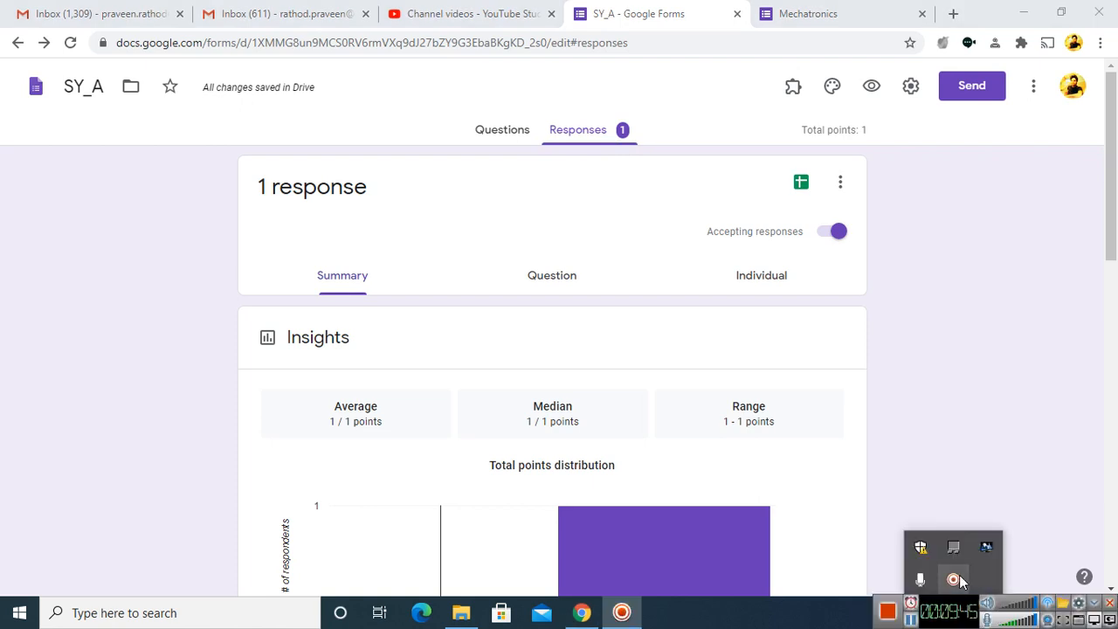